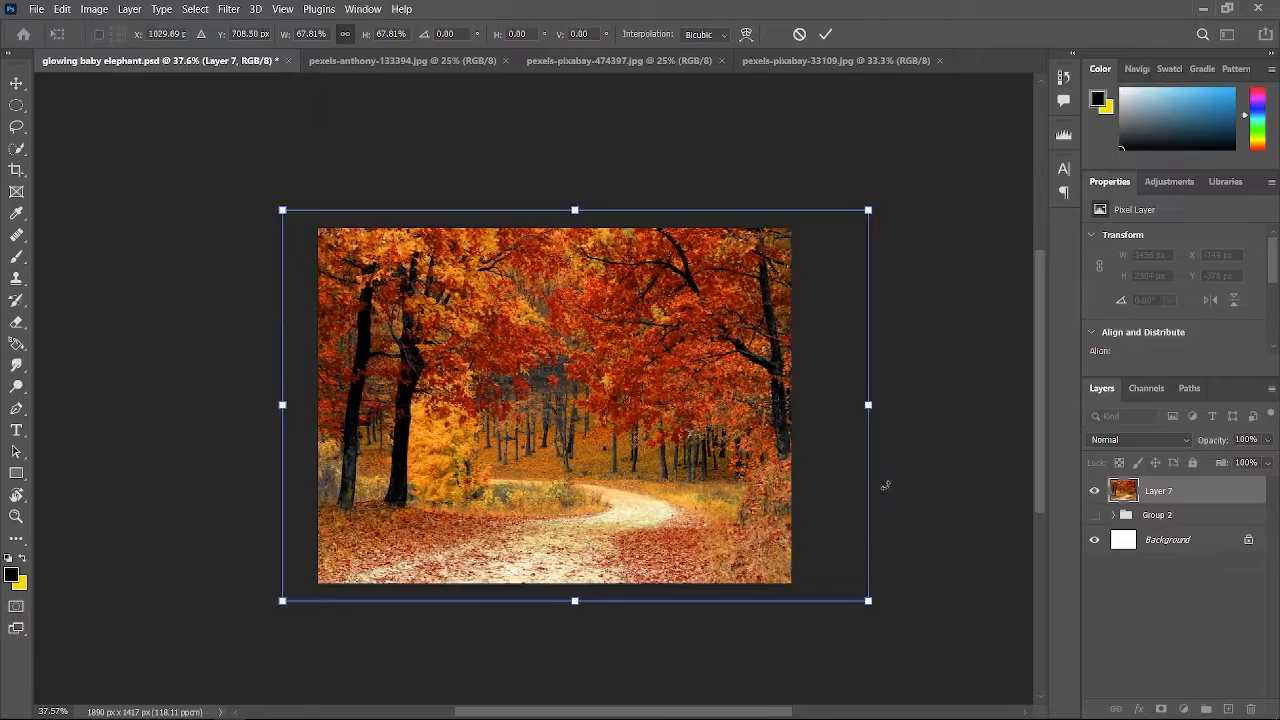
# Commit the forest photo's resize and add a clipped Brightness/Contrast adjustment with brightness -78 and contrast 73
pyautogui.press('Return')
pyautogui.scroll(3, 643, 473)
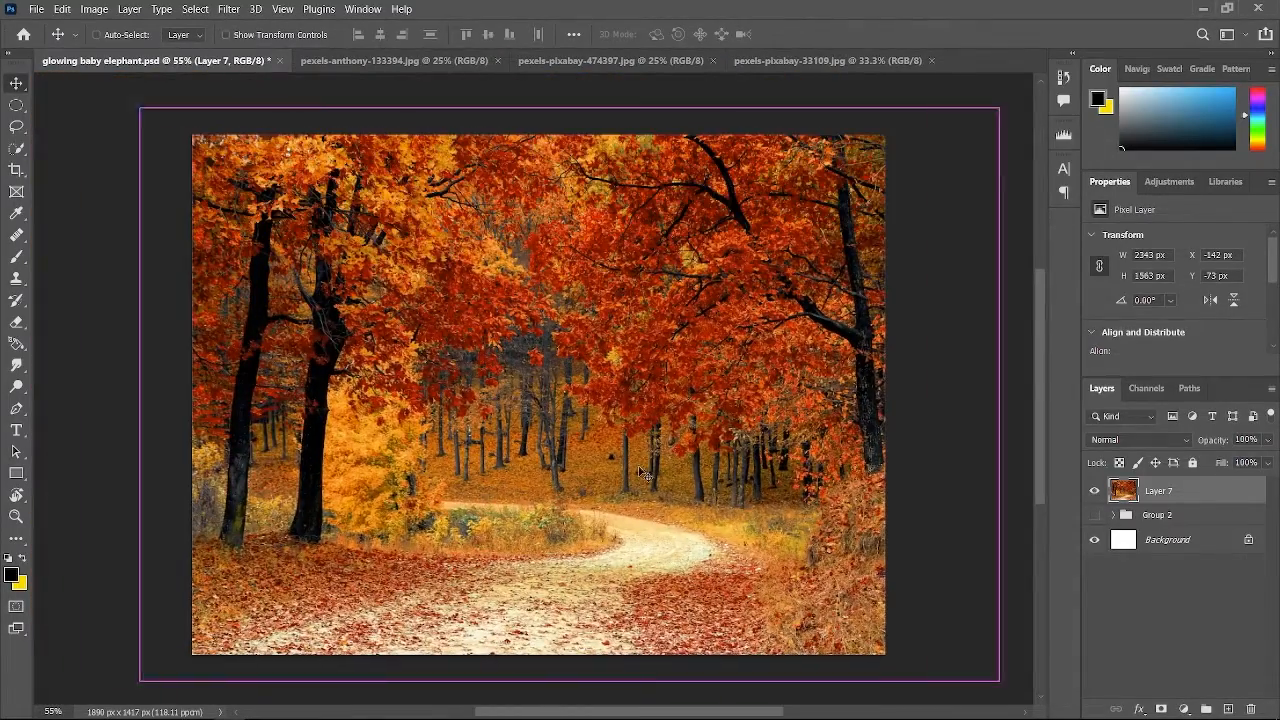
pyautogui.click(379, 59)
pyautogui.click(263, 58)
pyautogui.click(1184, 709)
pyautogui.click(1197, 463)
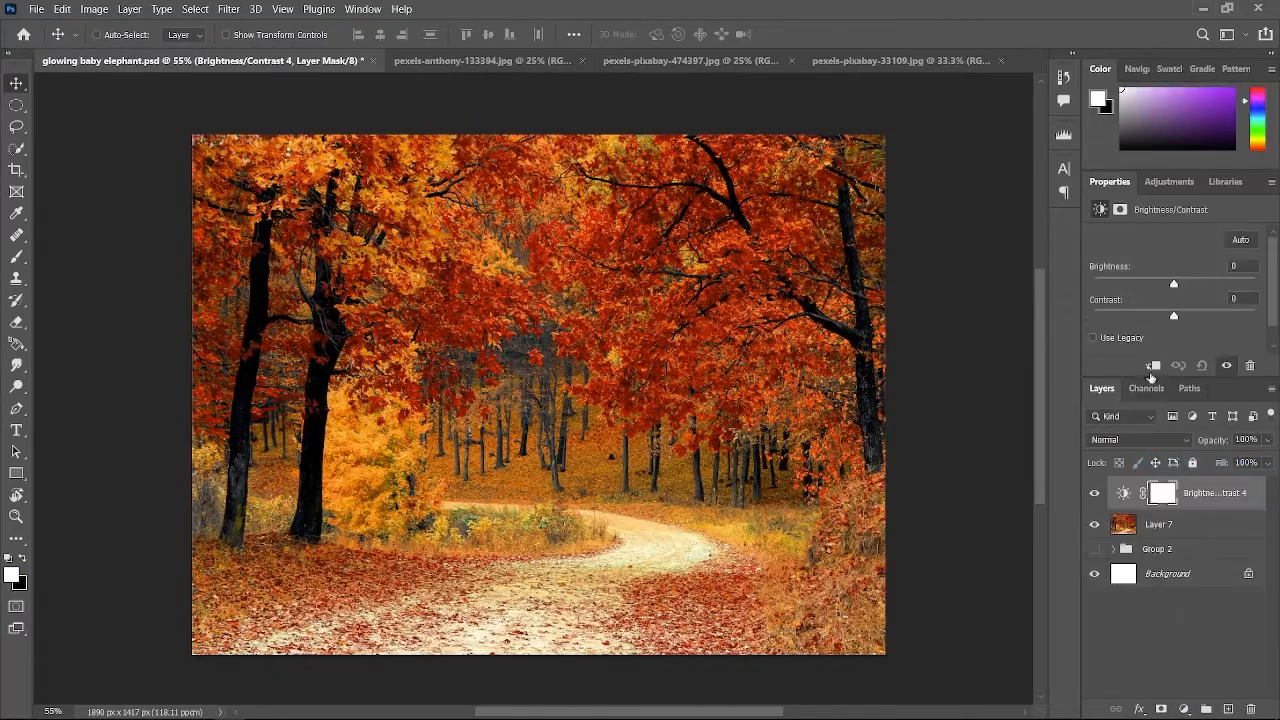
pyautogui.moveTo(1172, 284); pyautogui.dragTo(1157, 325)
# Darken the forest further with a clipped Levels adjustment, setting the white output level to 65
pyautogui.click(1184, 709)
pyautogui.click(1171, 479)
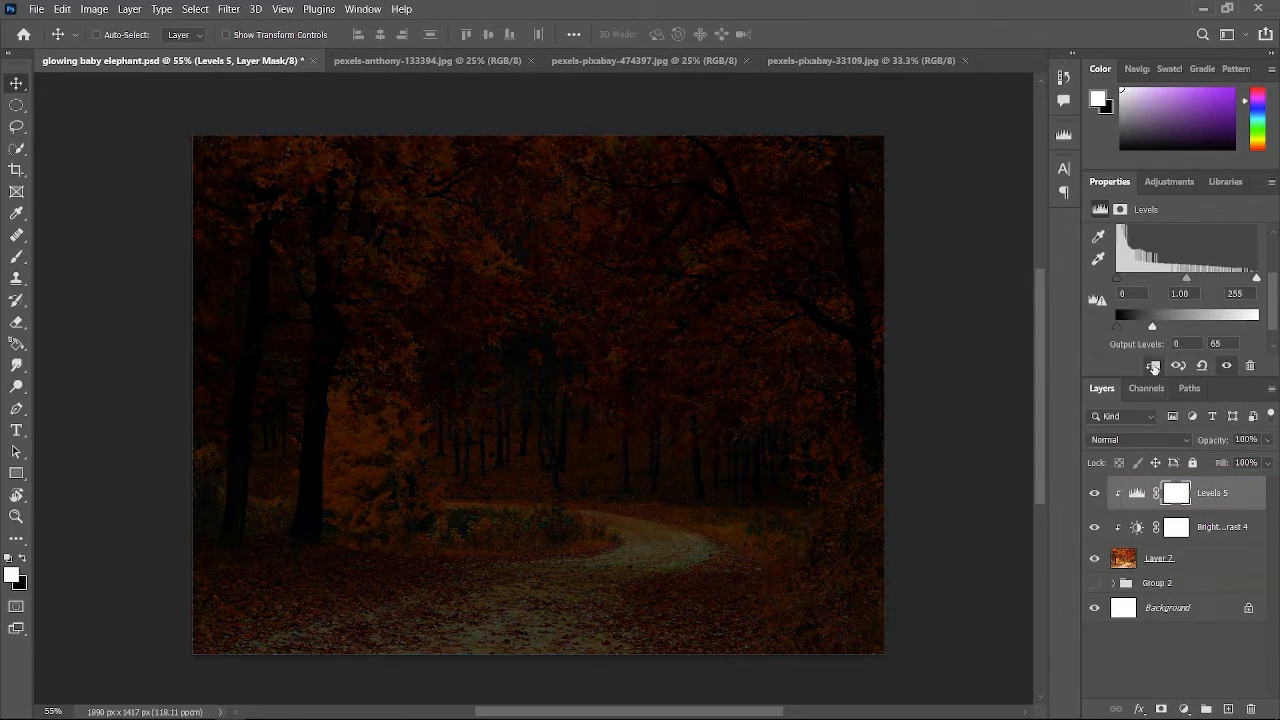
pyautogui.scroll(2, 663, 463)
# Select the baby elephant in pexels-anthony-133394.jpg as the subject and start refining the selection in Select and Mask
pyautogui.click(430, 60)
pyautogui.hotkey('ctrl', '+')
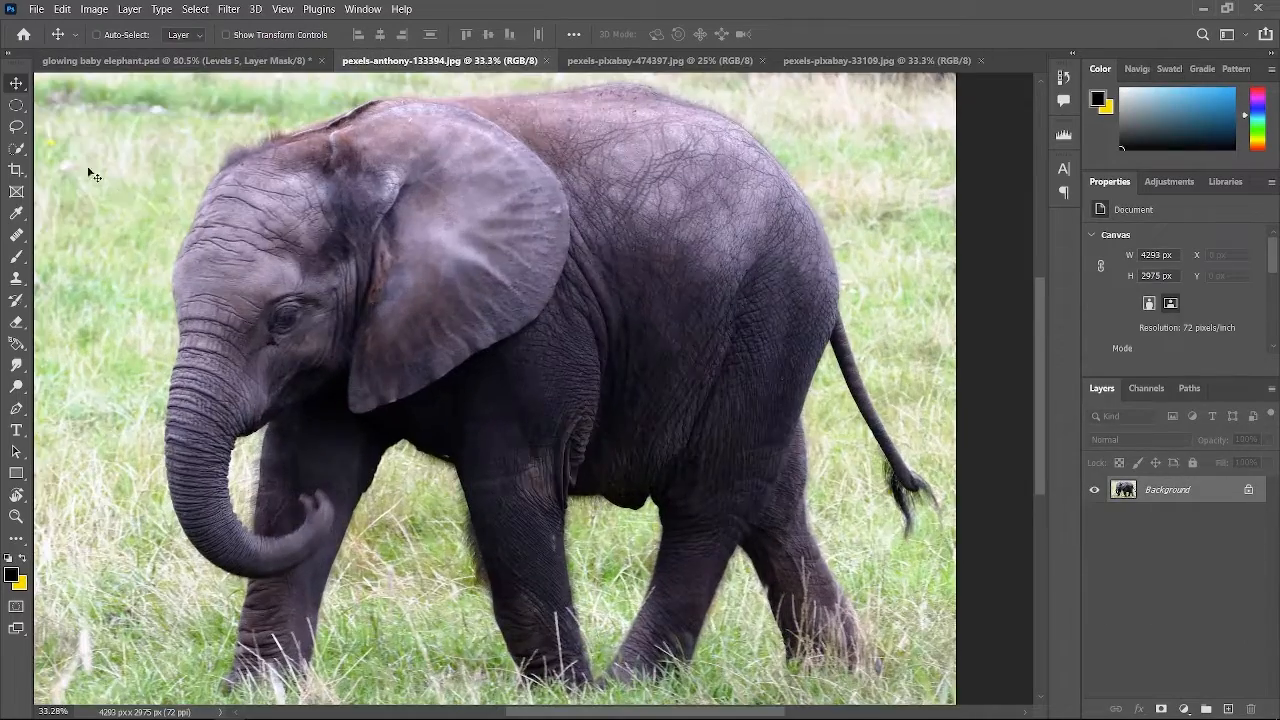
pyautogui.click(195, 9)
pyautogui.click(210, 230)
pyautogui.scroll(-3, 481, 307)
pyautogui.click(16, 148)
pyautogui.click(579, 34)
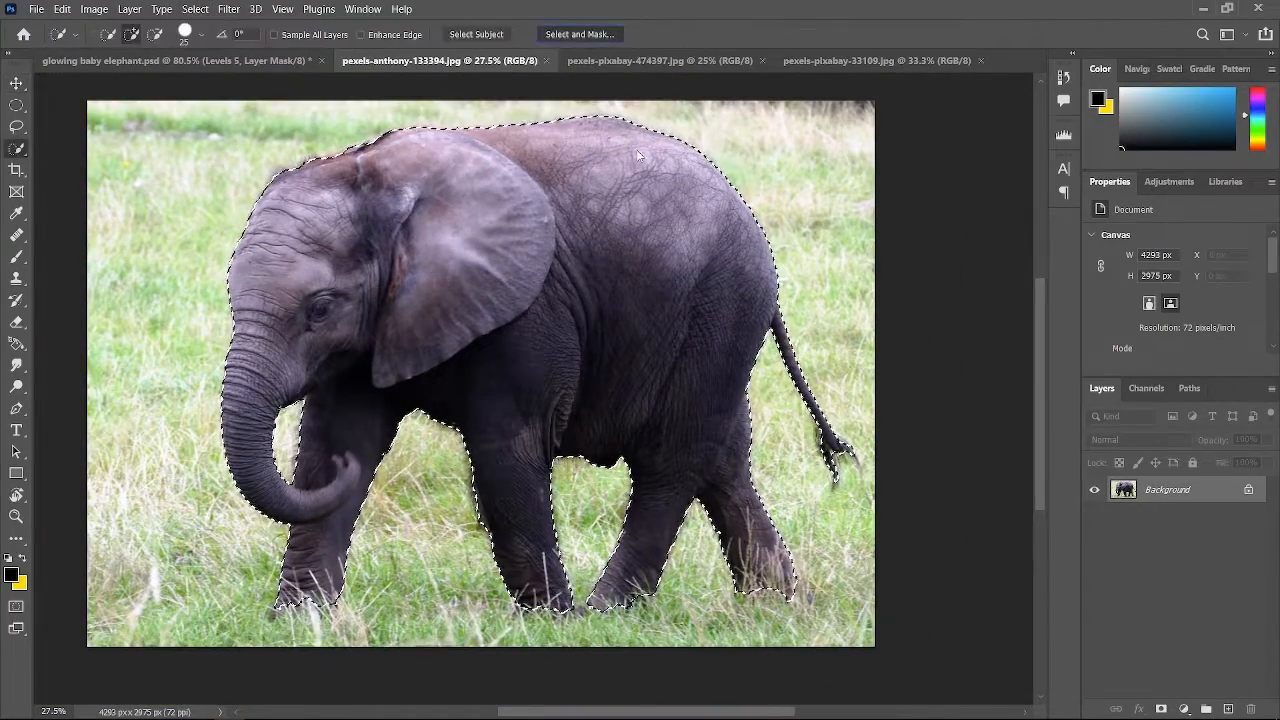
# Refine the selection edges around the elephant's tail hair and legs, and output the cutout as a masked layer copy
pyautogui.scroll(10, 902, 454)
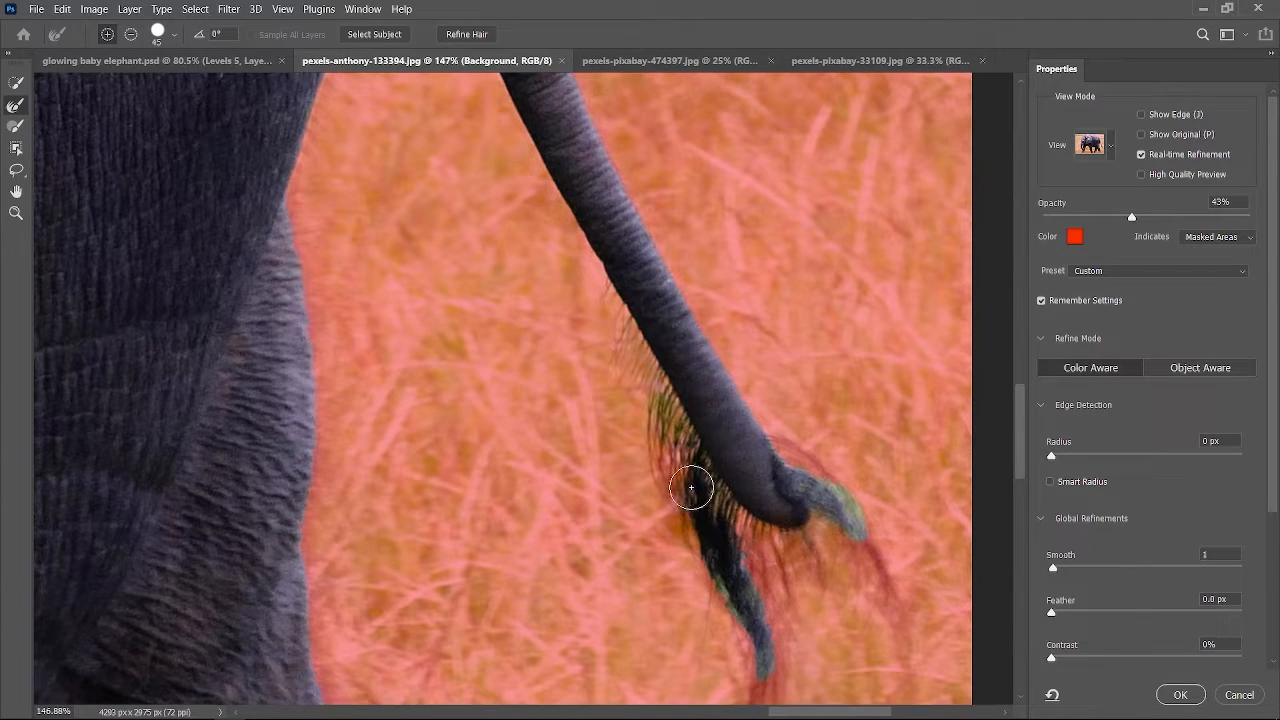
pyautogui.scroll(-6, 843, 476)
pyautogui.scroll(4, 453, 528)
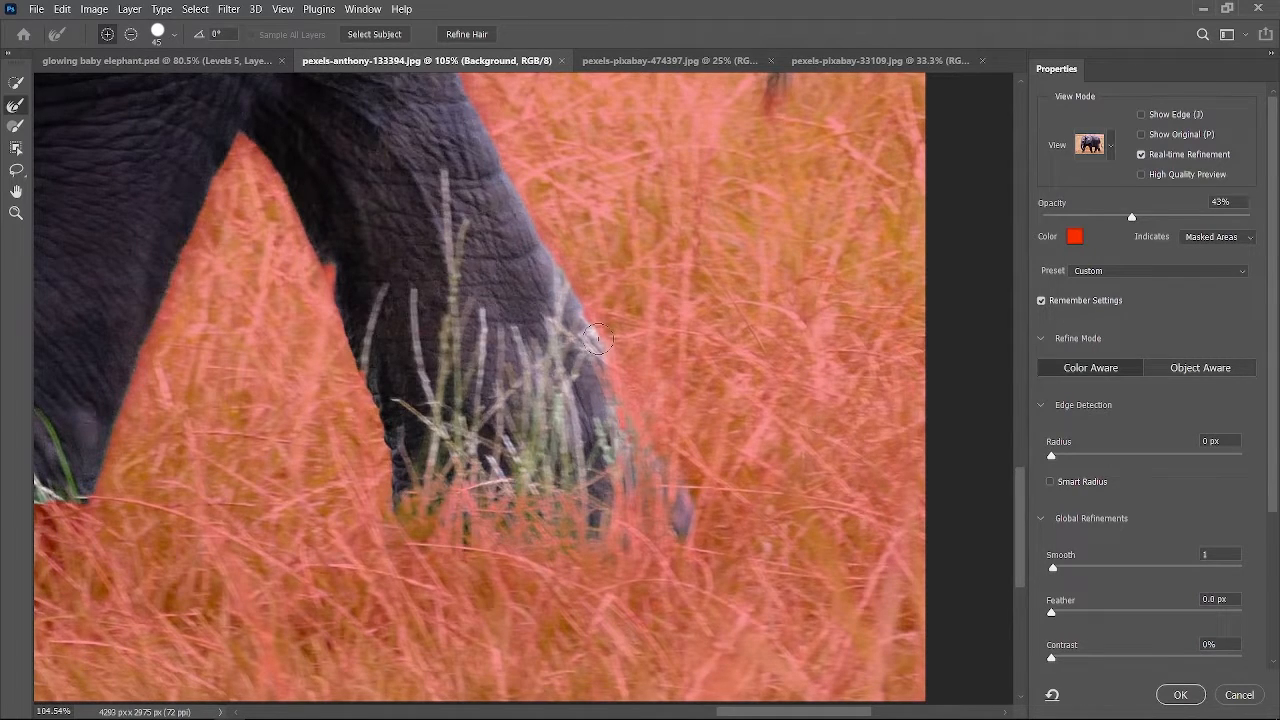
pyautogui.scroll(-3, 355, 485)
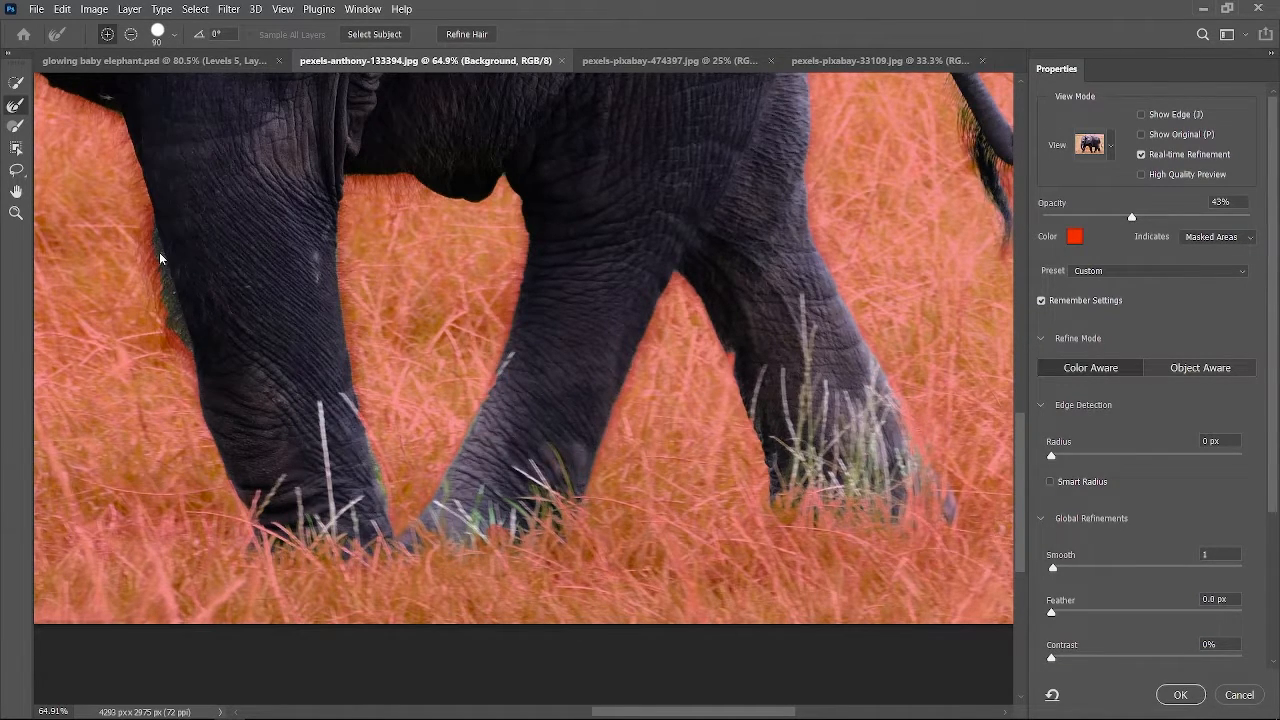
pyautogui.hscroll(-3, 256, 258)
pyautogui.scroll(-3, 537, 438)
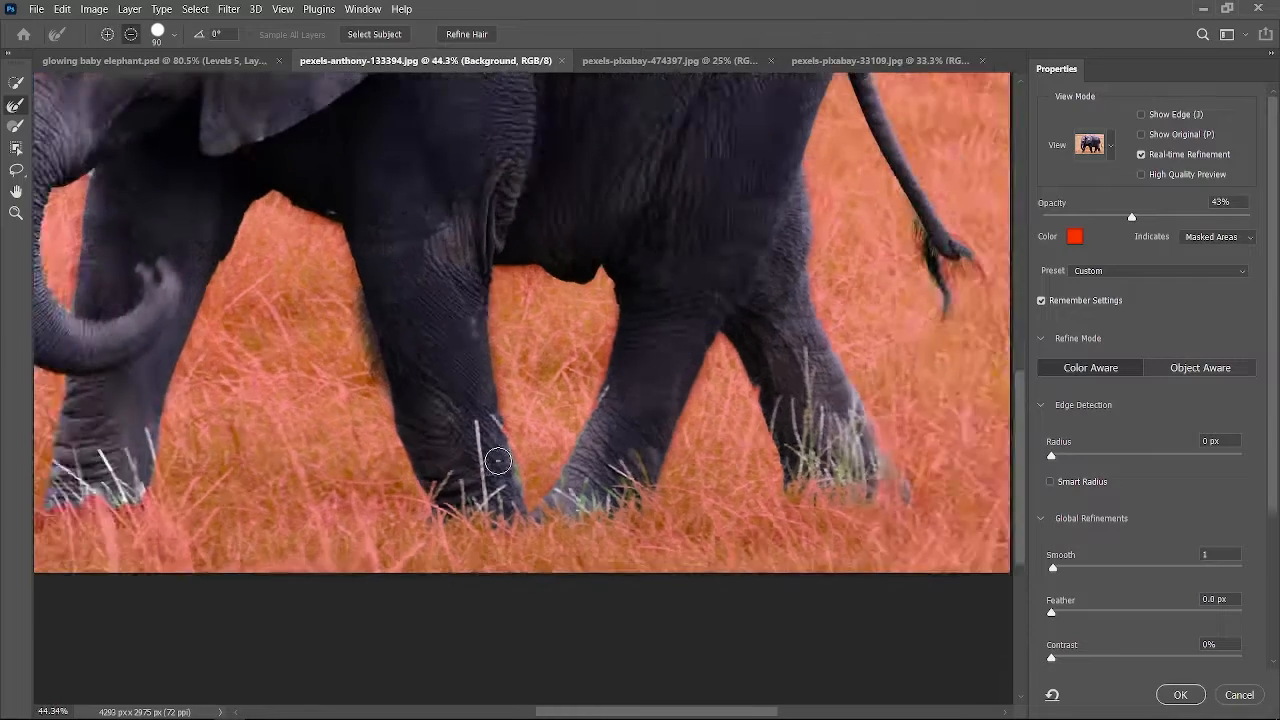
pyautogui.scroll(-1, 385, 285)
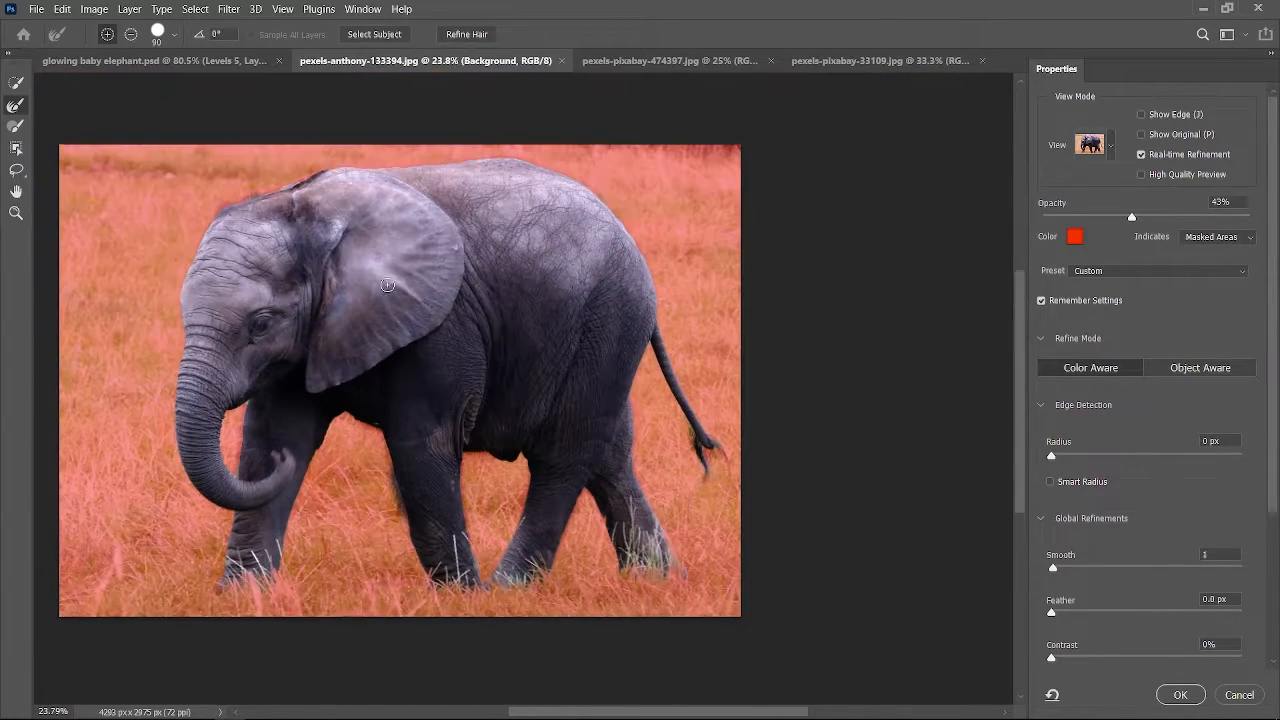
pyautogui.press('Return')
# Bring the masked baby elephant into glowing baby elephant.psd and scale it to about 17% near the forest path
pyautogui.moveTo(168, 63); pyautogui.dragTo(730, 509)
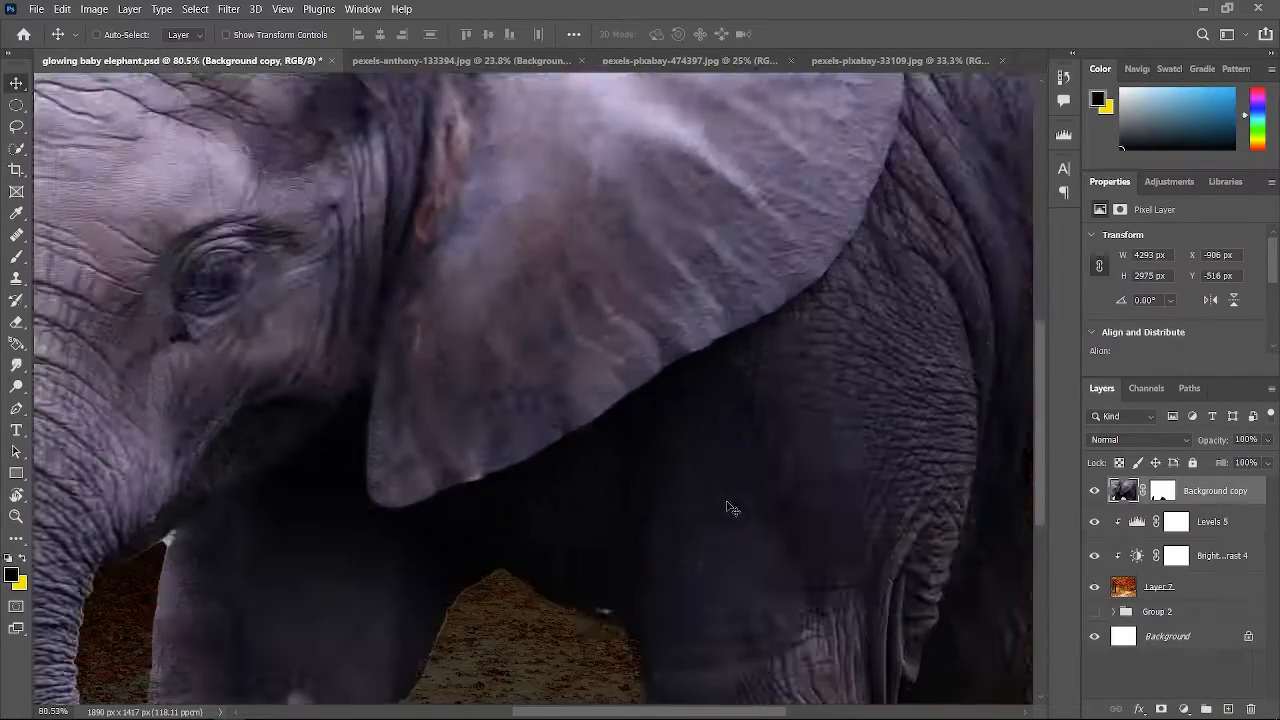
pyautogui.scroll(-5, 730, 509)
pyautogui.hotkey('ctrl', 't')
pyautogui.moveTo(714, 260); pyautogui.dragTo(714, 547)
pyautogui.moveTo(713, 630); pyautogui.dragTo(705, 457)
pyautogui.scroll(5, 776, 498)
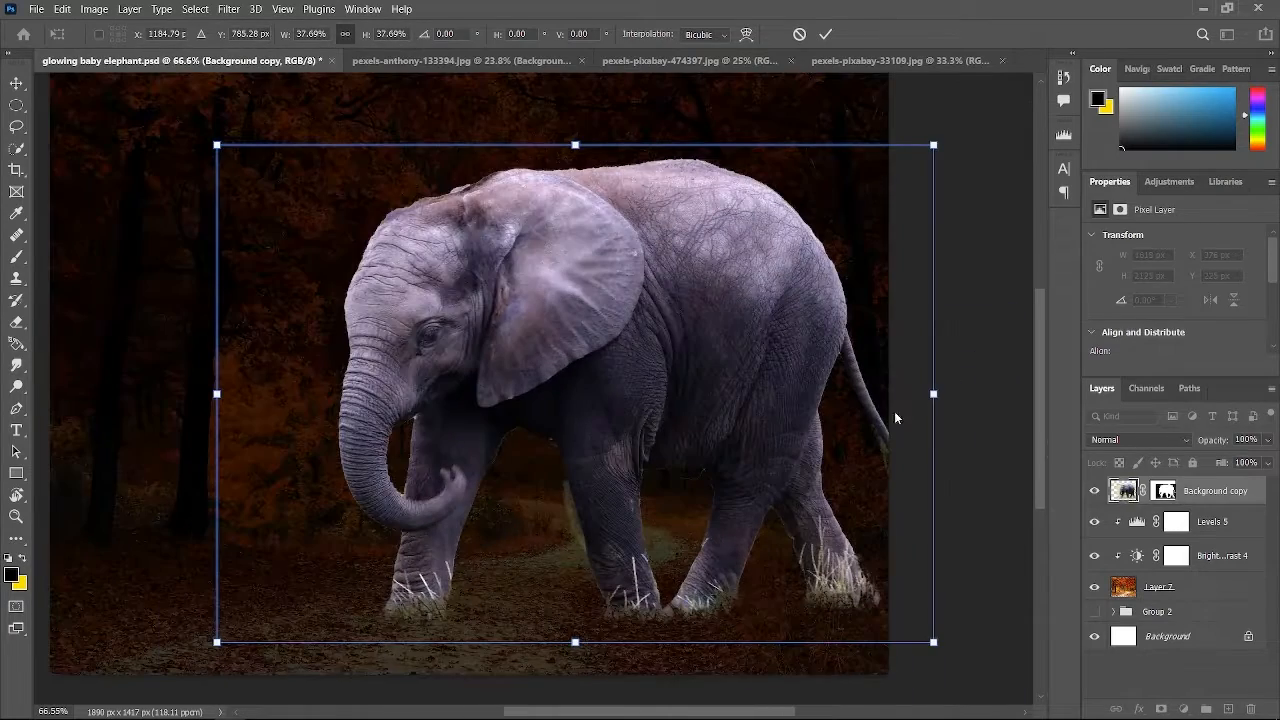
pyautogui.moveTo(934, 393); pyautogui.dragTo(540, 457)
pyautogui.moveTo(452, 383); pyautogui.dragTo(729, 524)
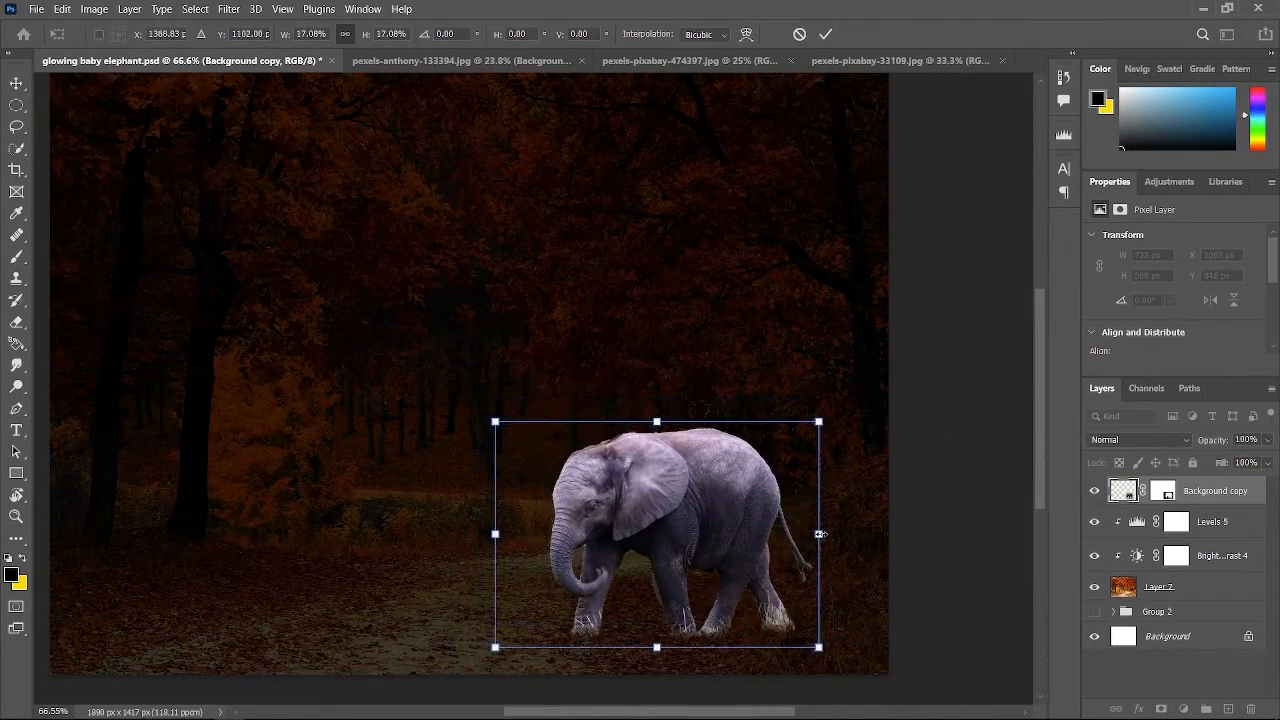
# Shrink the baby elephant to about 491 px wide and position it on the ground beside the forest path
pyautogui.moveTo(818, 534); pyautogui.dragTo(666, 540)
pyautogui.moveTo(623, 563); pyautogui.dragTo(754, 611)
pyautogui.moveTo(688, 514); pyautogui.dragTo(694, 486)
pyautogui.moveTo(695, 550)
pyautogui.mouseDown()
pyautogui.moveTo(670, 550)
pyautogui.moveTo(680, 555)
pyautogui.mouseUp()
pyautogui.moveTo(678, 487); pyautogui.dragTo(678, 486)
pyautogui.press('Return')
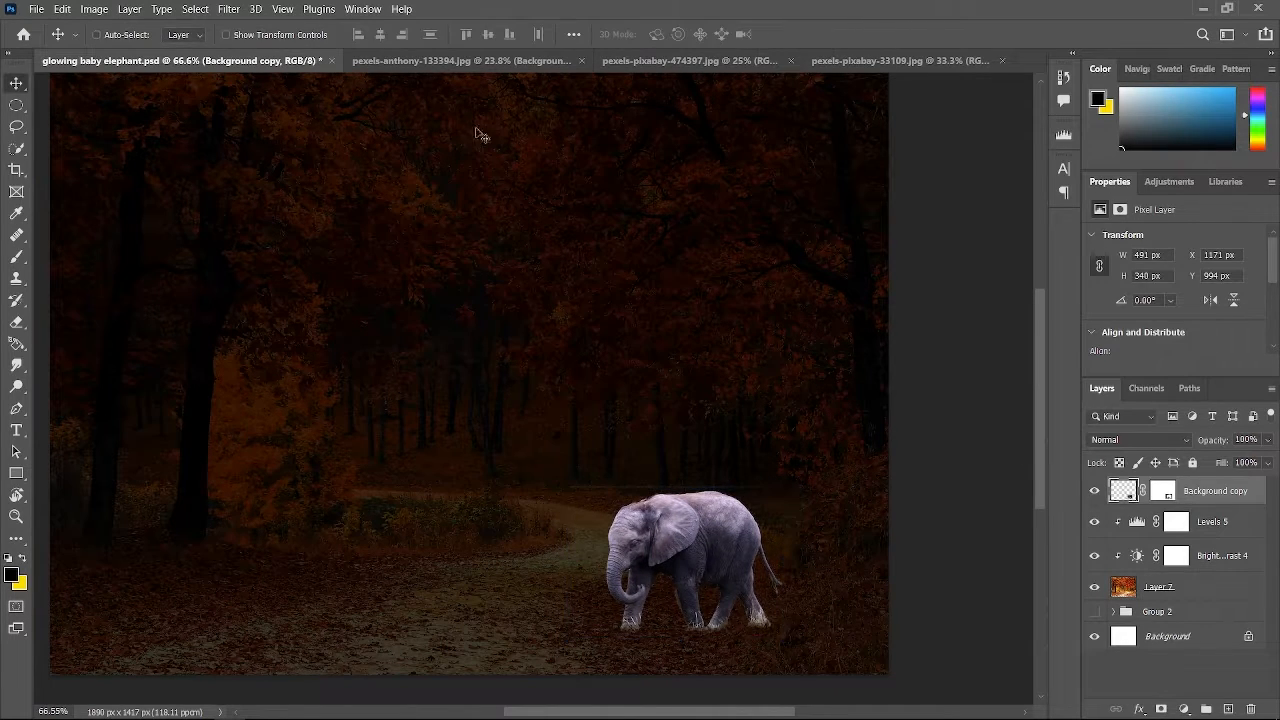
# Invert the colours of the baby elephant layer
pyautogui.click(104, 10)
pyautogui.moveTo(108, 58)
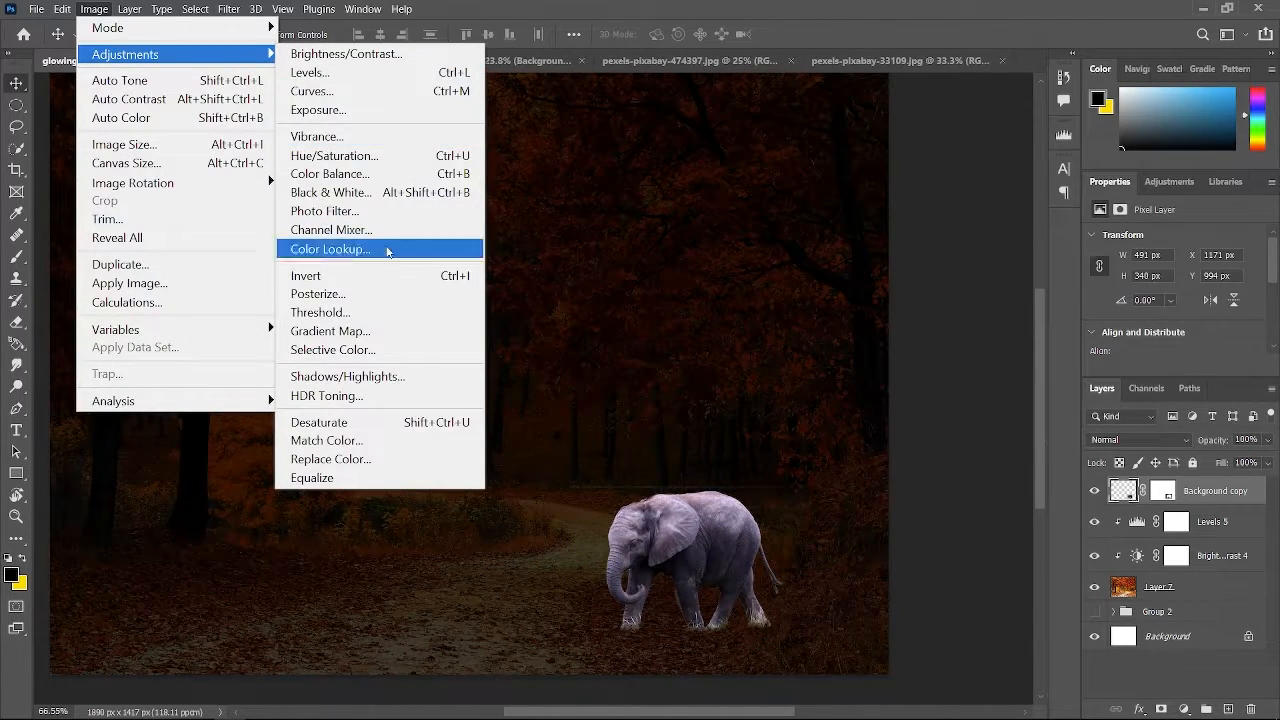
pyautogui.click(430, 278)
# Add a Hue/Saturation adjustment clipped to the baby elephant, setting saturation to +24 and shifting the hue
pyautogui.click(1184, 709)
pyautogui.click(1186, 464)
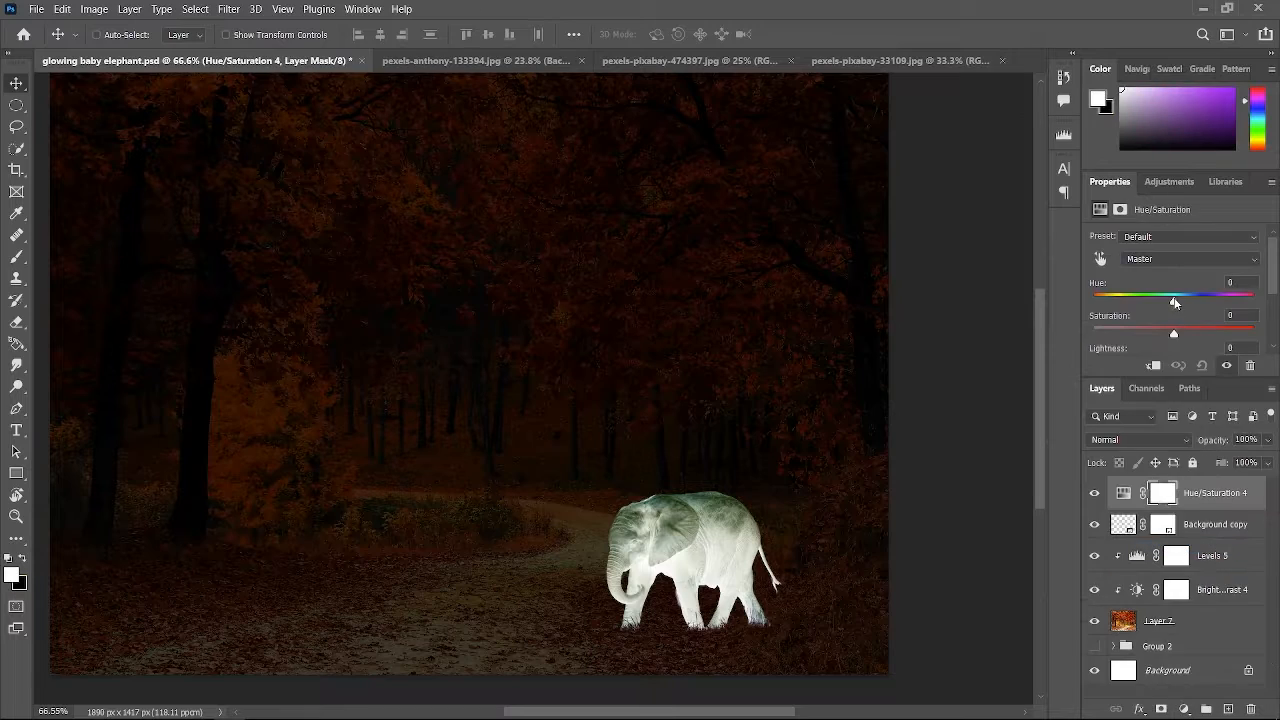
pyautogui.moveTo(1158, 304); pyautogui.dragTo(1155, 308)
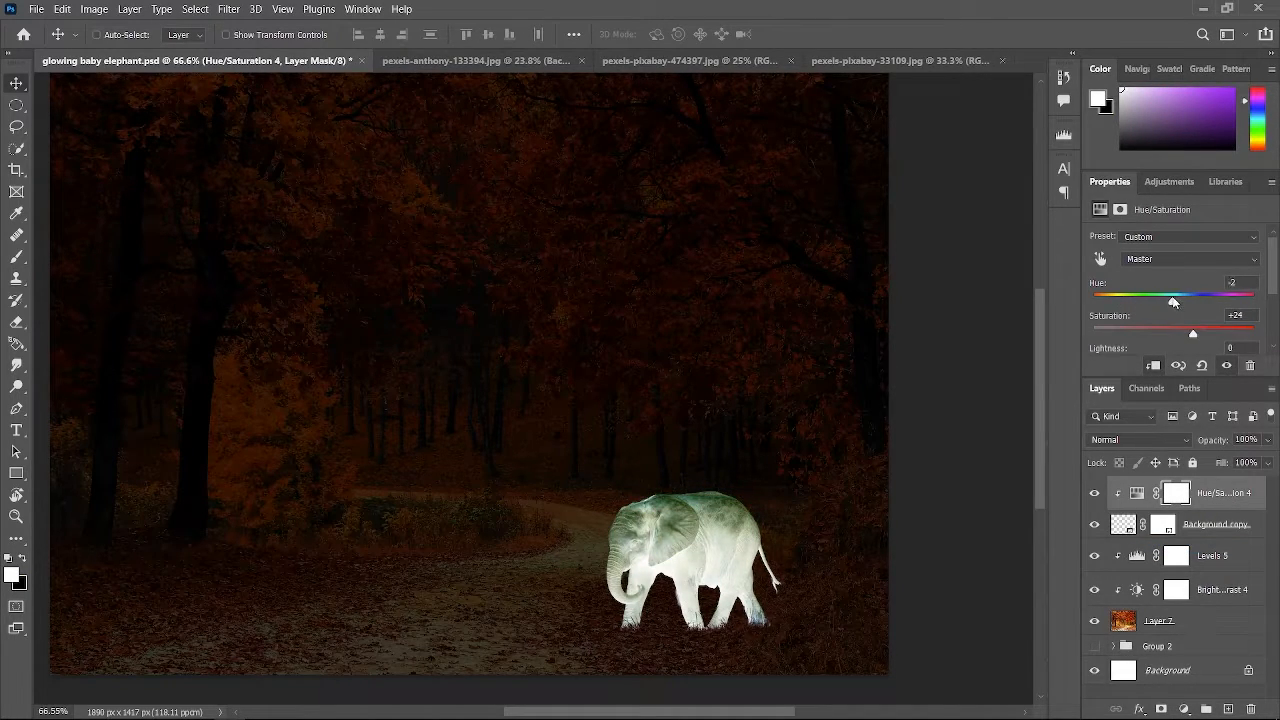
pyautogui.moveTo(1173, 301); pyautogui.dragTo(1189, 291)
# Apply a yellow Outer Glow to the baby elephant with Linear Light blending, 17% opacity and 100 px size
pyautogui.click(1192, 528)
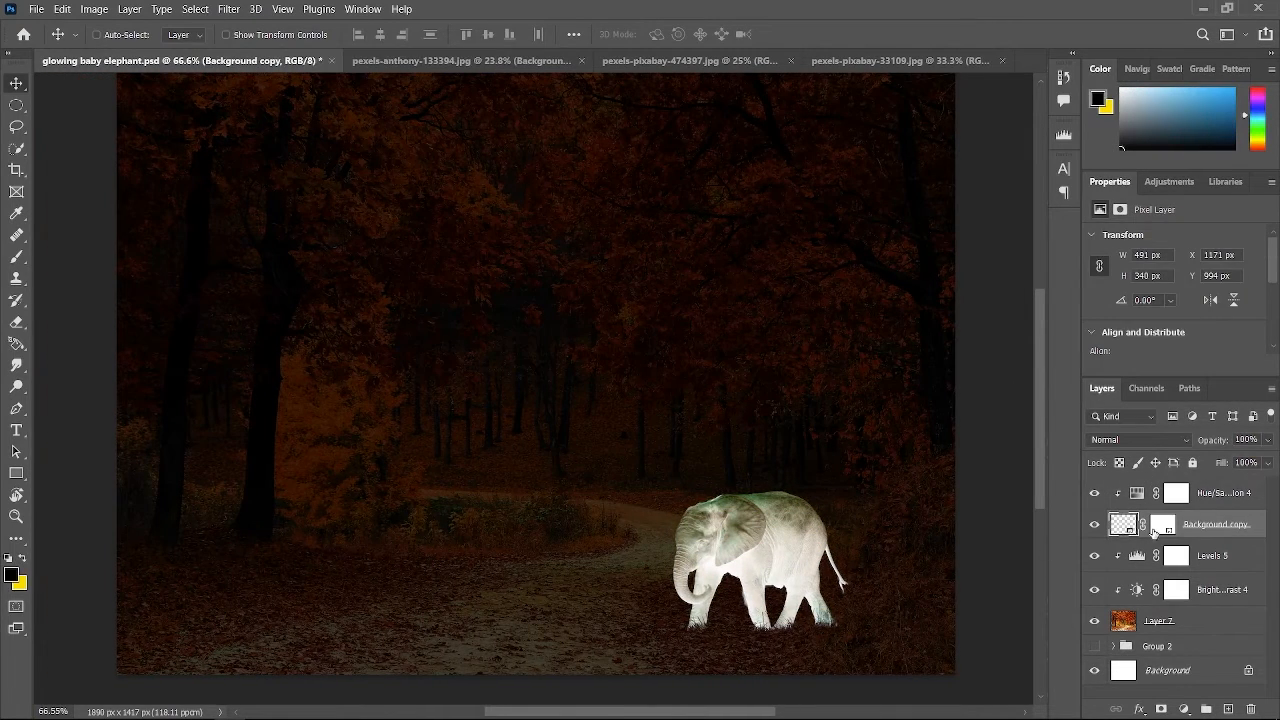
pyautogui.doubleClick(1256, 526)
pyautogui.hscroll(5, 848, 692)
pyautogui.click(672, 463)
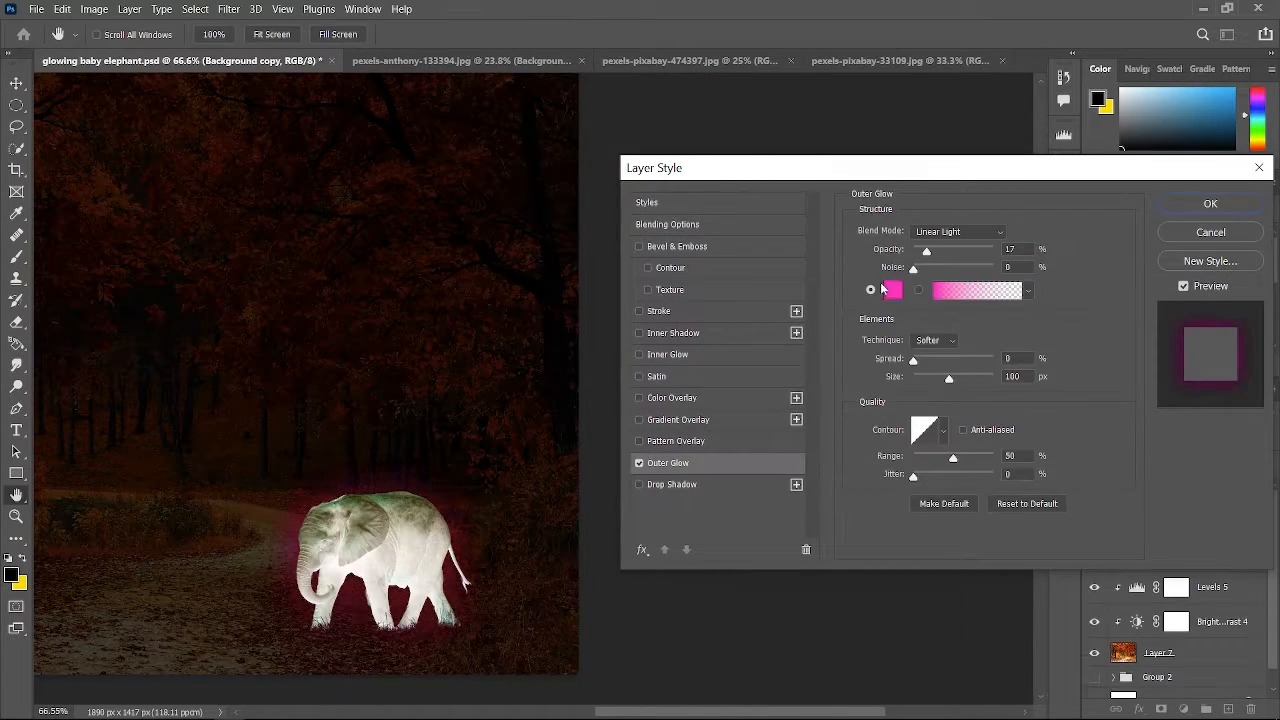
pyautogui.click(889, 288)
pyautogui.moveTo(1068, 470); pyautogui.dragTo(1068, 511)
pyautogui.click(1216, 324)
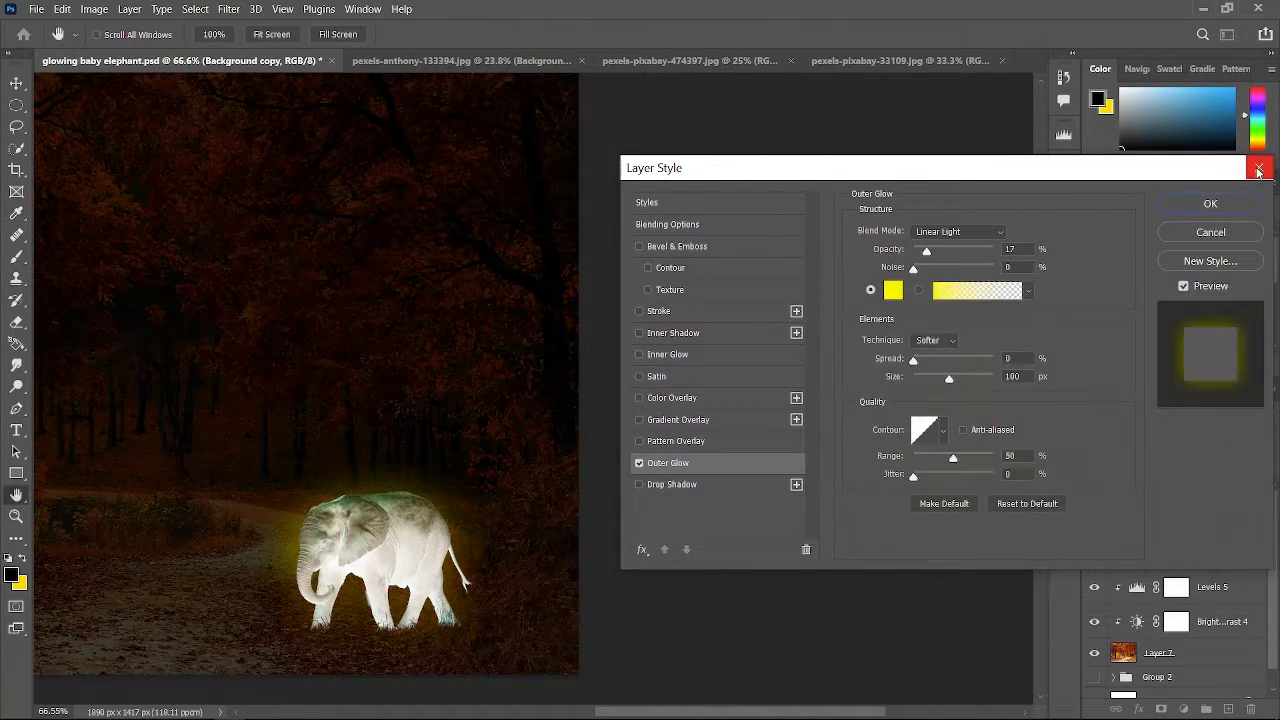
pyautogui.click(1218, 206)
# Take the yellow foreground colour code ffde00 and use it as the elephant's Outer Glow colour
pyautogui.click(22, 558)
pyautogui.click(11, 574)
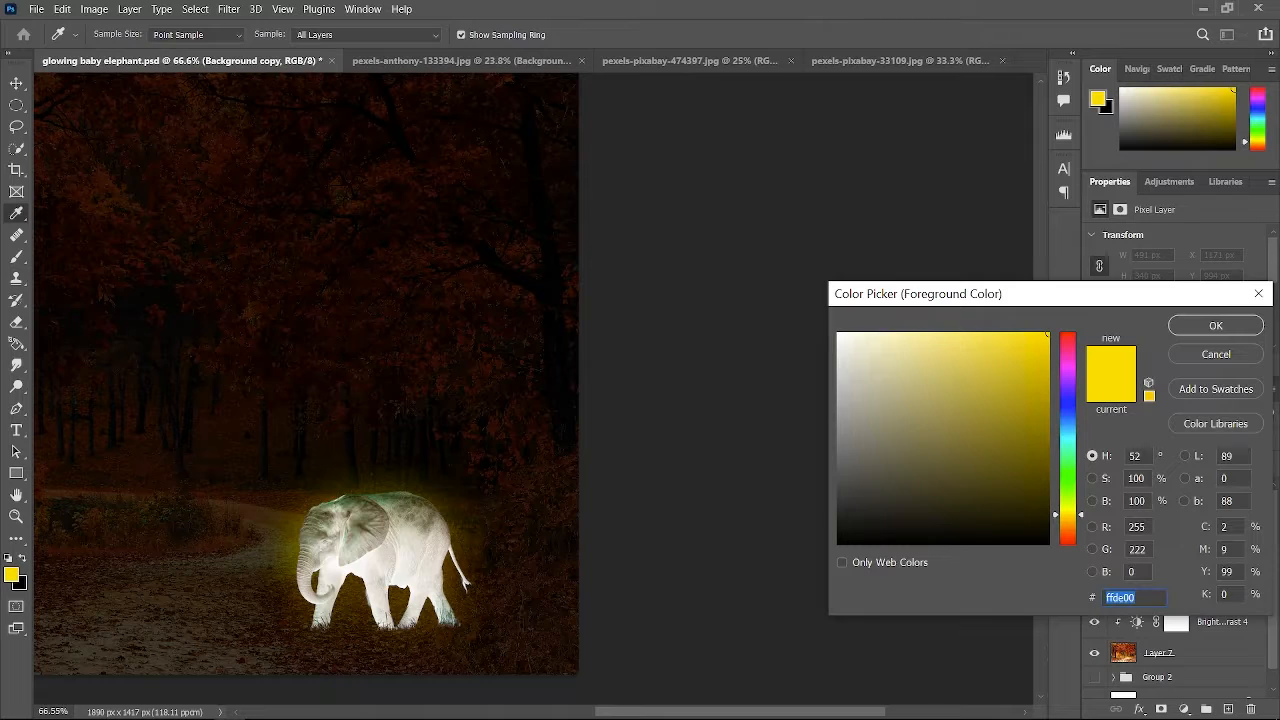
pyautogui.press('Return')
pyautogui.doubleClick(1251, 538)
pyautogui.click(740, 463)
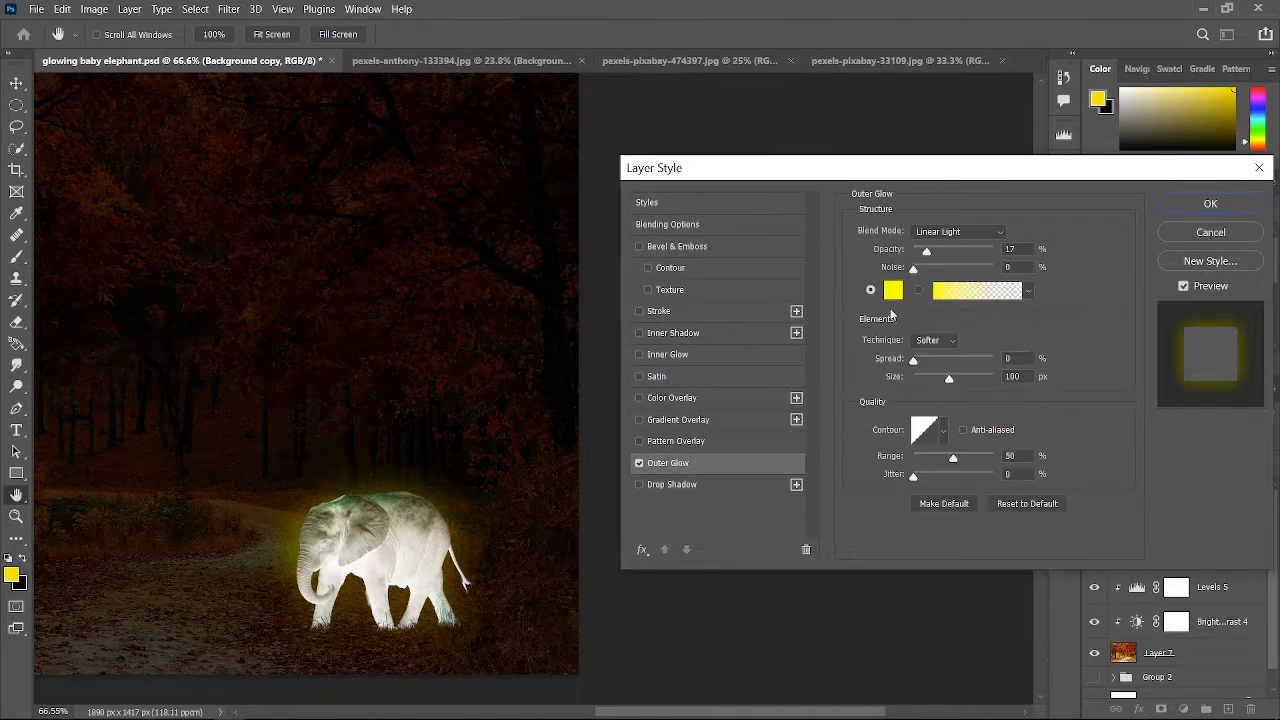
pyautogui.click(893, 290)
pyautogui.press('Return')
# Enable an Overlay Inner Glow on the baby elephant and set its colour to the same yellow, ffde00
pyautogui.click(667, 354)
pyautogui.click(893, 290)
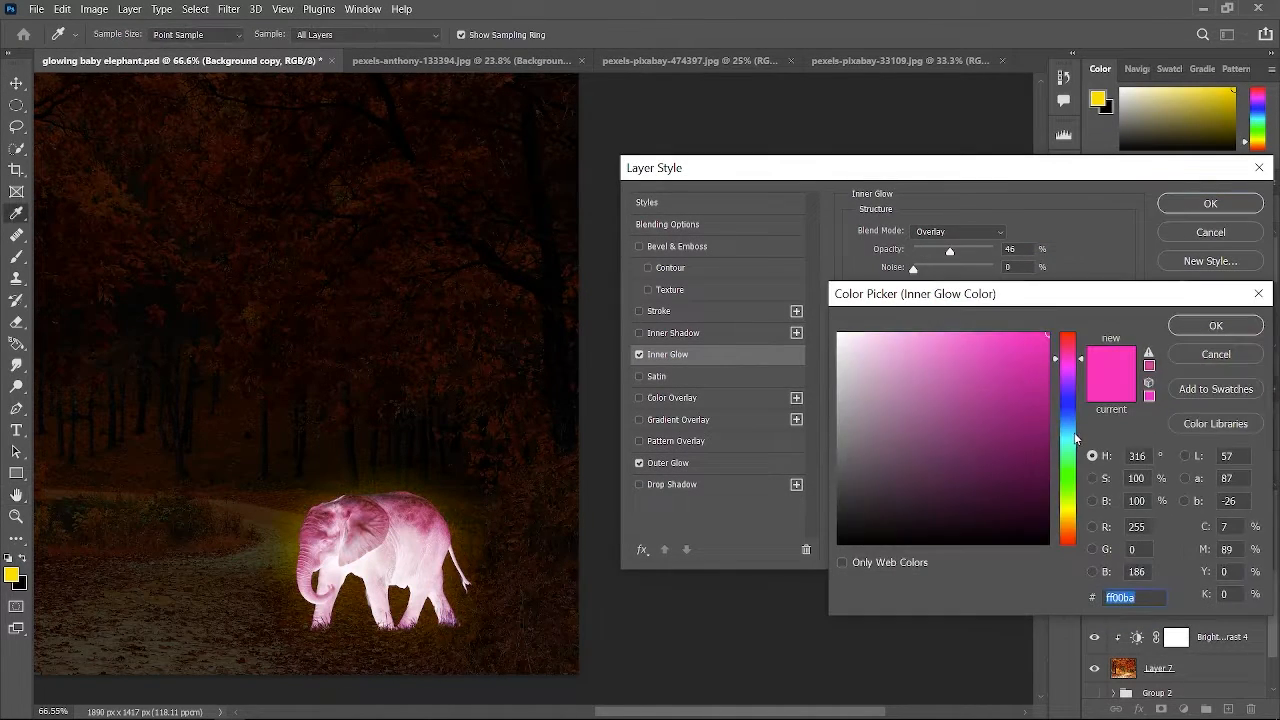
pyautogui.press('Return')
# Try a 54 px inside stroke in yellow at 4% opacity on the baby elephant and disable it
pyautogui.click(659, 311)
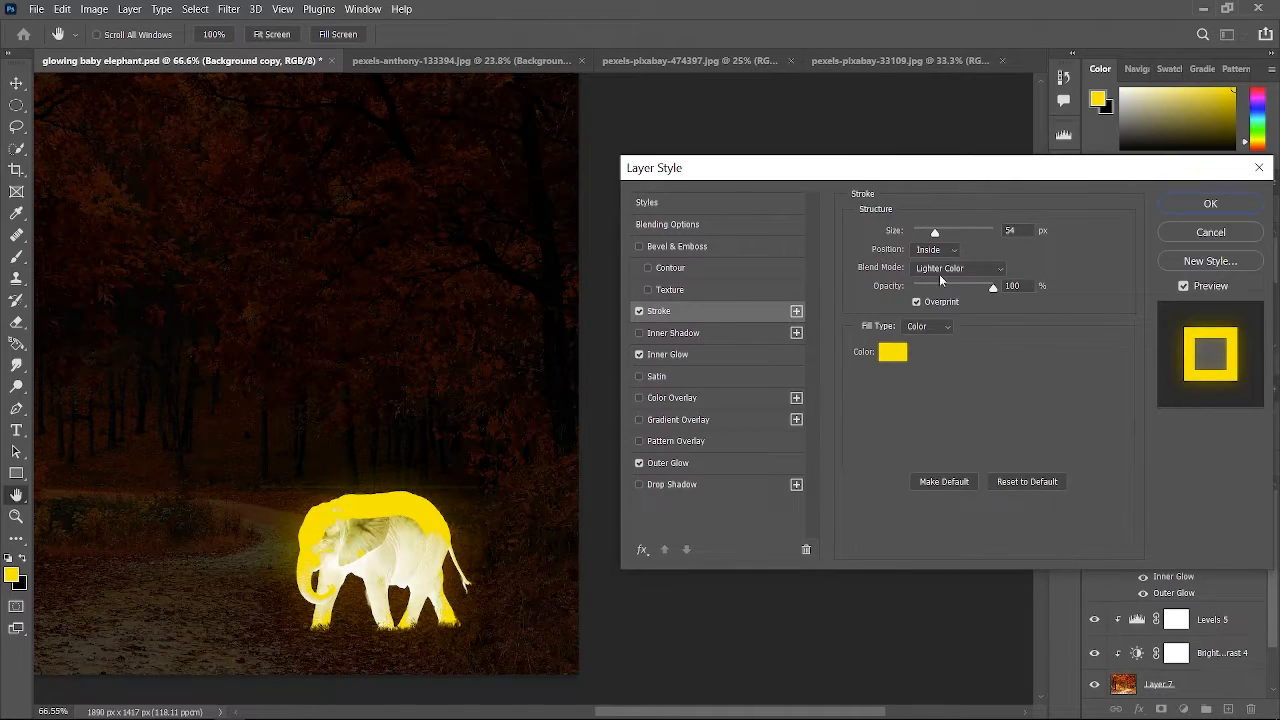
pyautogui.moveTo(993, 287); pyautogui.dragTo(917, 291)
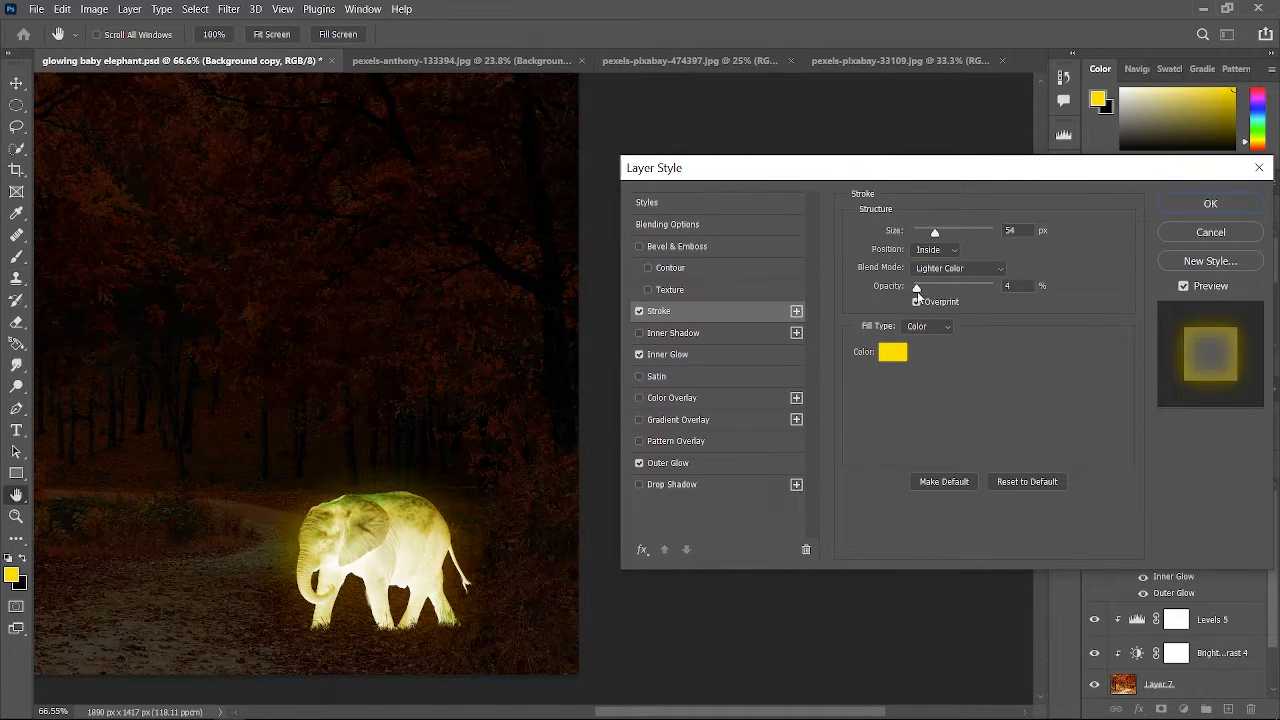
pyautogui.click(639, 312)
# Lower the Inner Glow's opacity and apply the layer style to the baby elephant
pyautogui.click(668, 354)
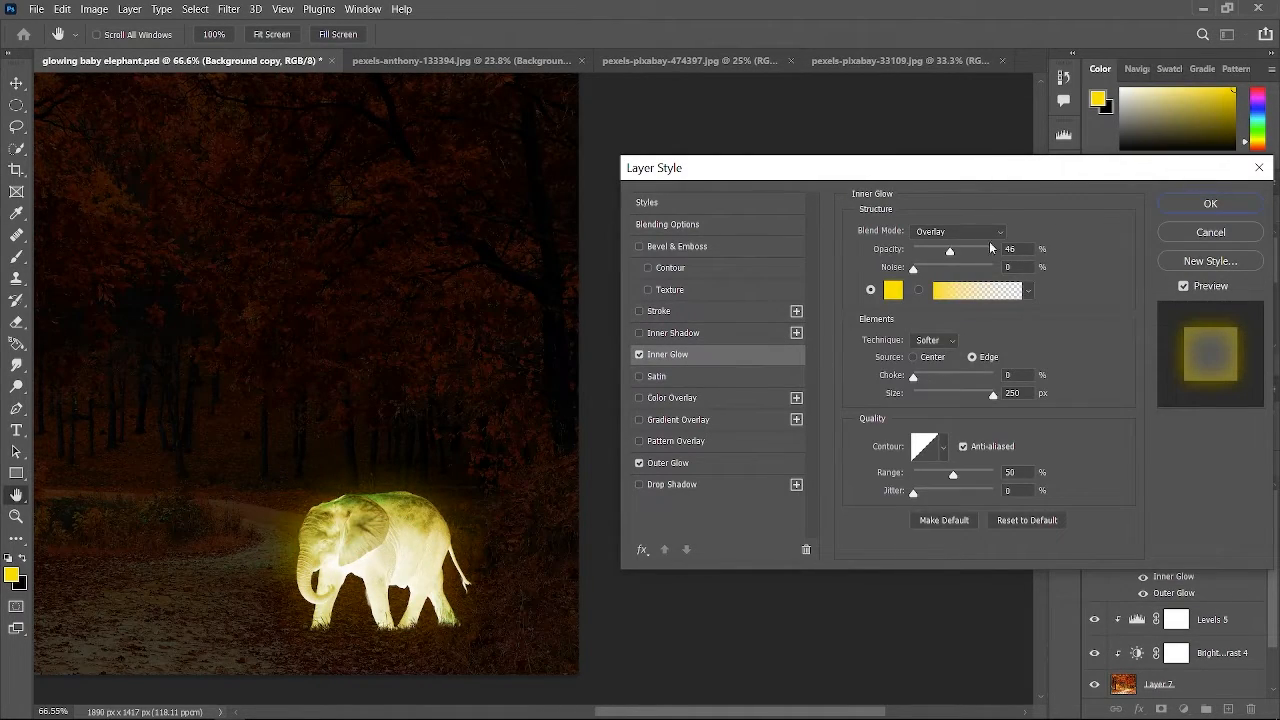
pyautogui.click(940, 251)
pyautogui.click(1208, 208)
pyautogui.hscroll(-5, 726, 461)
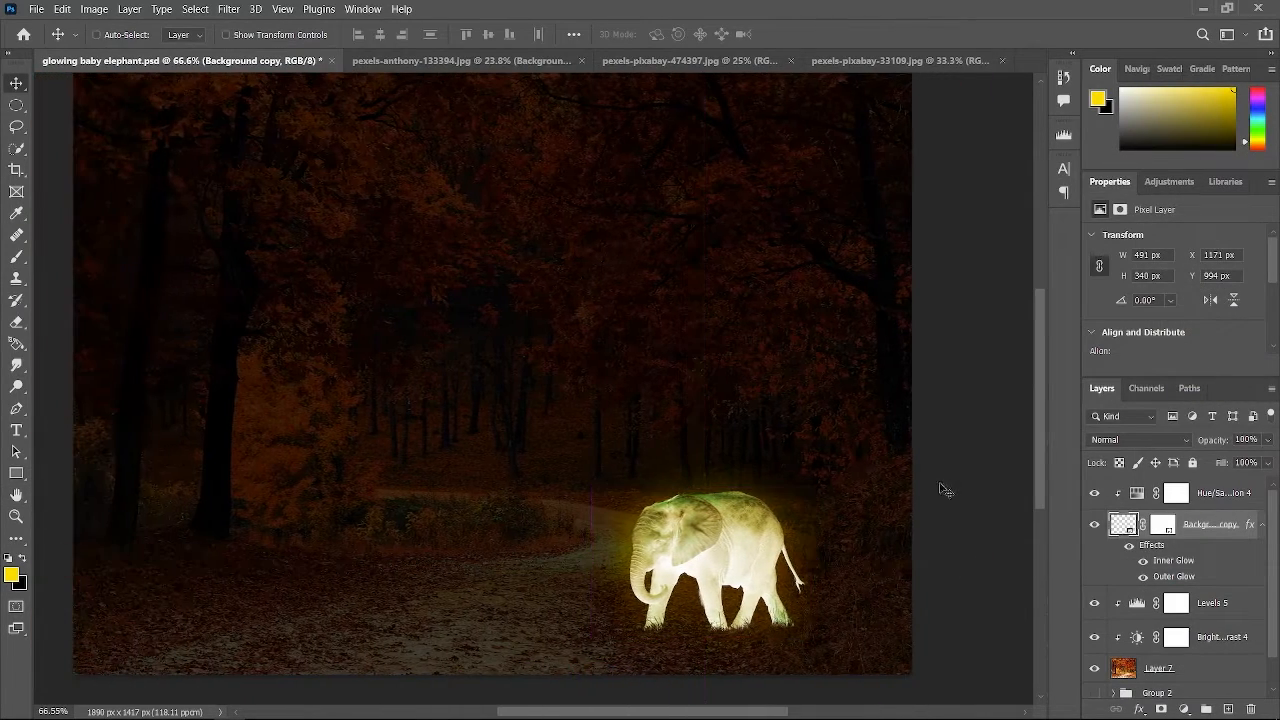
# Paint black on the forest's Brightness/Contrast and Levels masks around the elephant's feet with a flattened soft 900 px brush at 30% opacity
pyautogui.click(1240, 493)
pyautogui.scroll(-1, 1230, 520)
pyautogui.click(1176, 603)
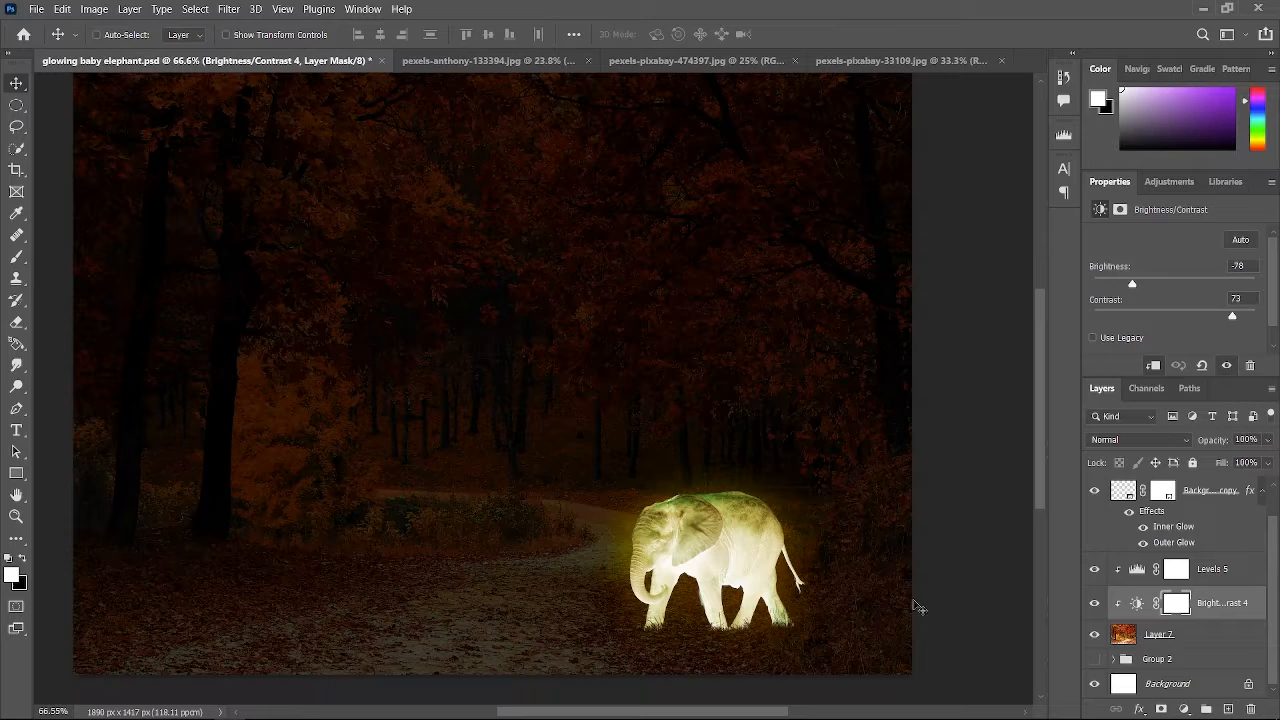
pyautogui.click(18, 257)
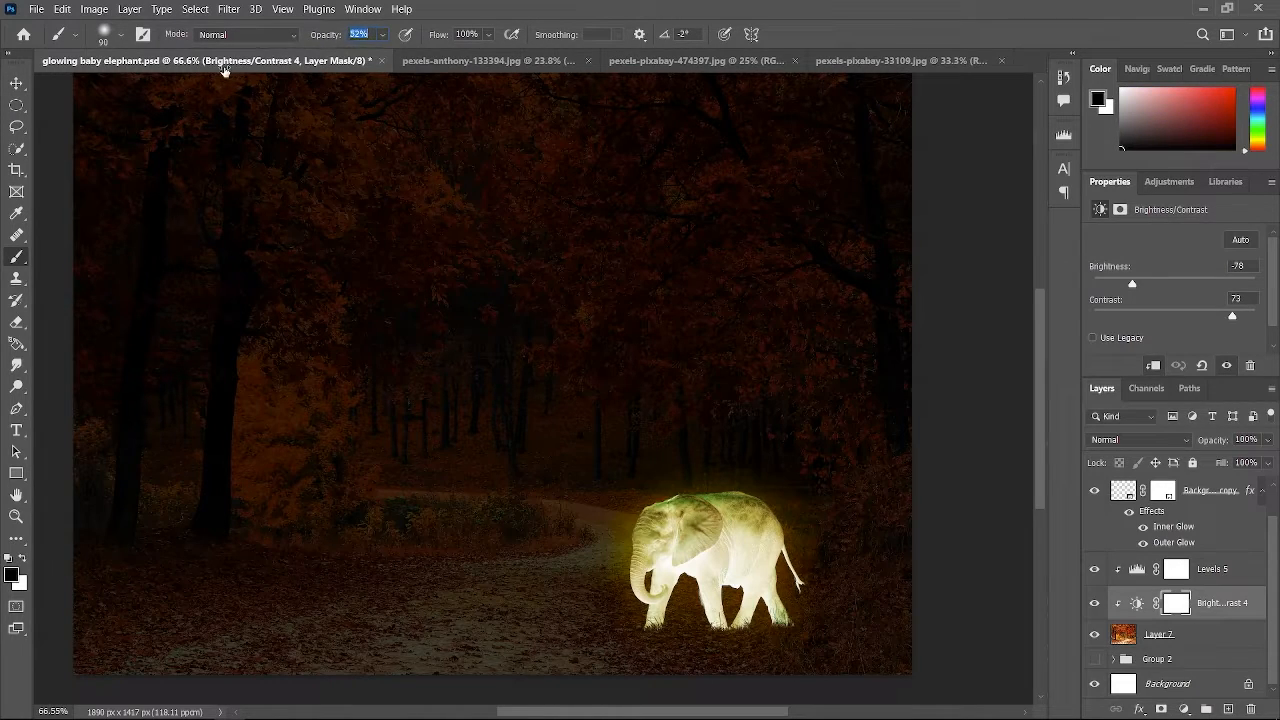
pyautogui.click(121, 35)
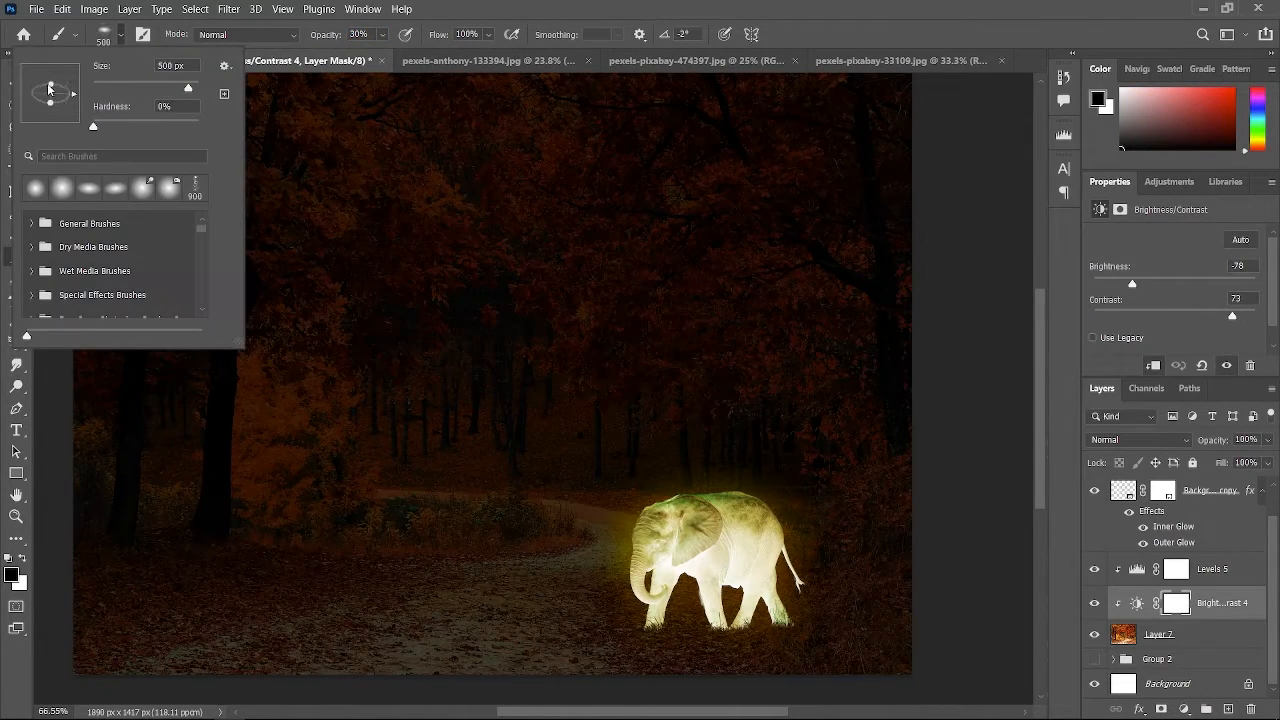
pyautogui.press('Return')
pyautogui.press(']')
pyautogui.press(']')
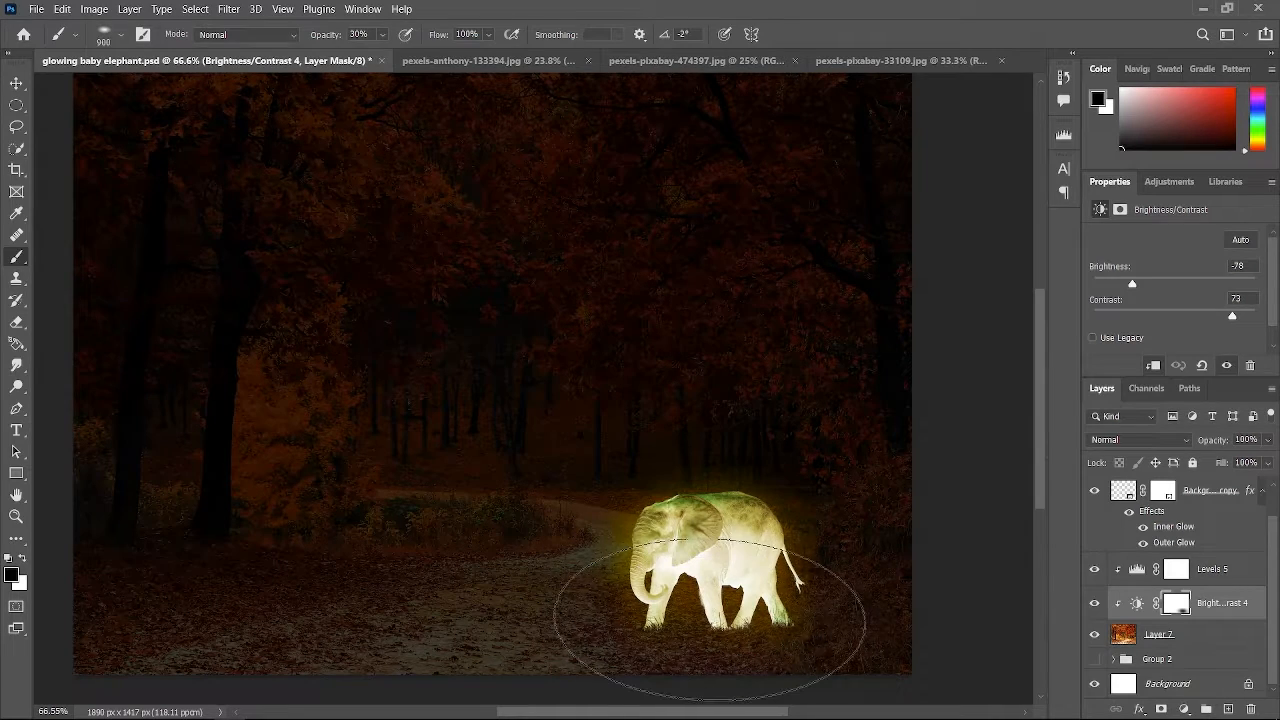
pyautogui.click(1176, 569)
pyautogui.click(700, 614)
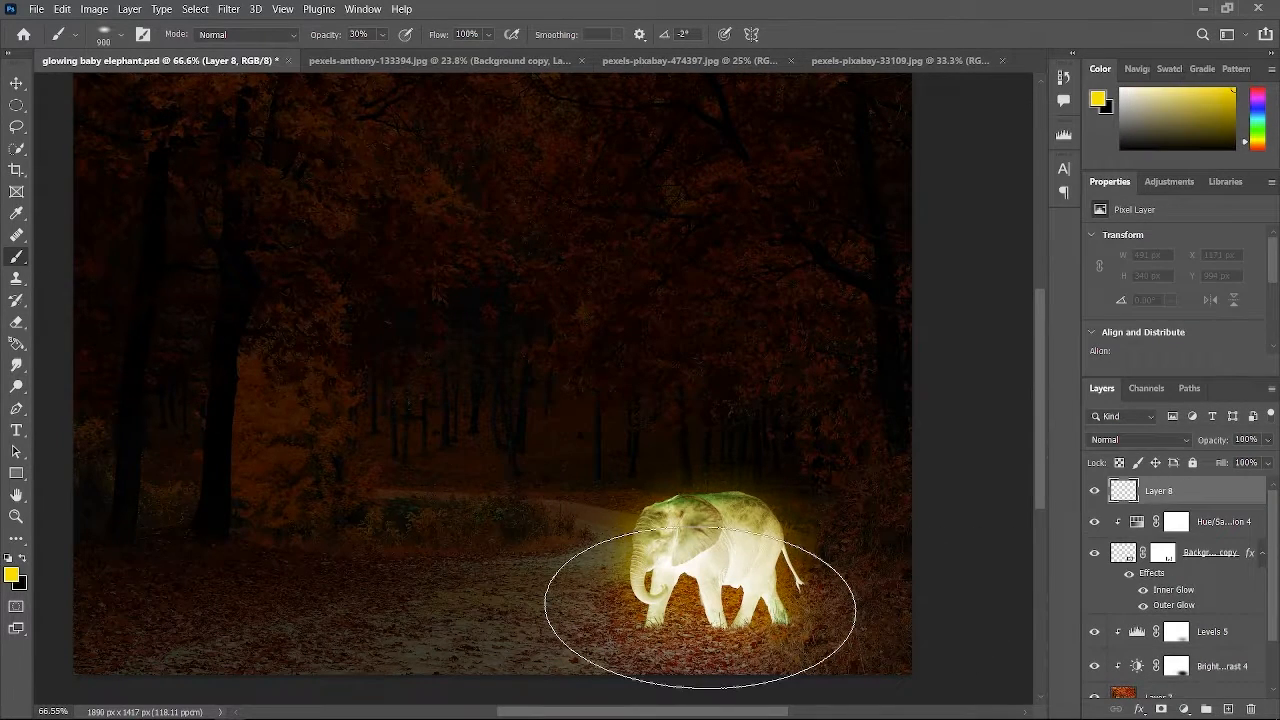
# Paint yellow light on the ground around the baby elephant on a new layer and set its blend mode to Overlay
pyautogui.click(700, 609)
pyautogui.click(1140, 439)
pyautogui.click(1140, 510)
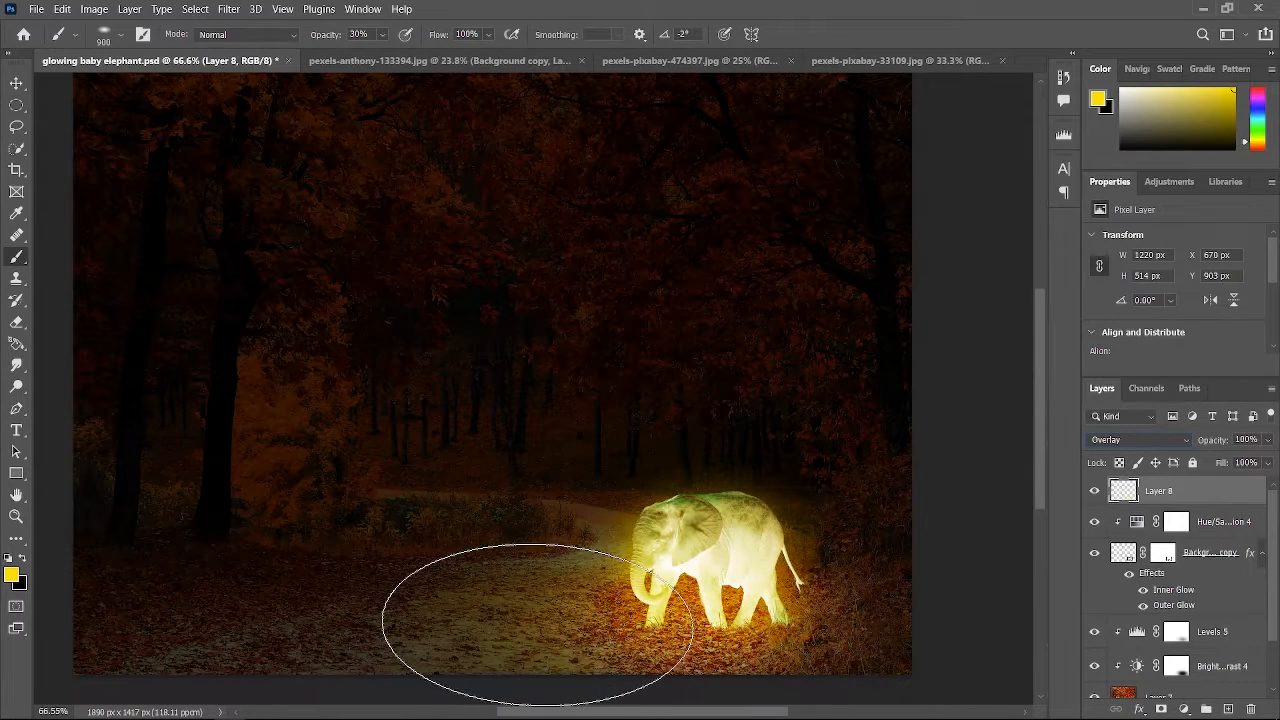
# In pexels-pixabay-474397.jpg, select the adult elephant with Select Subject and add the whole tusk using Quick Selection
pyautogui.click(686, 60)
pyautogui.press('v')
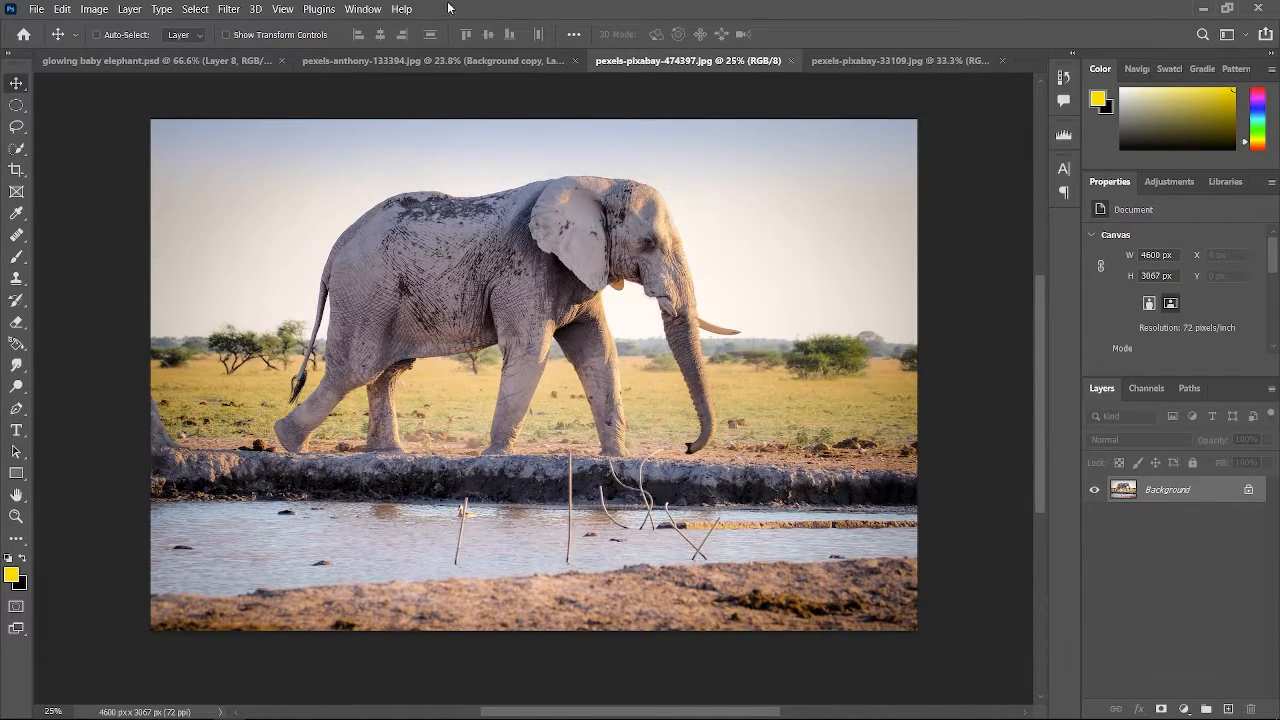
pyautogui.click(195, 9)
pyautogui.click(300, 229)
pyautogui.press('w')
pyautogui.scroll(10, 727, 311)
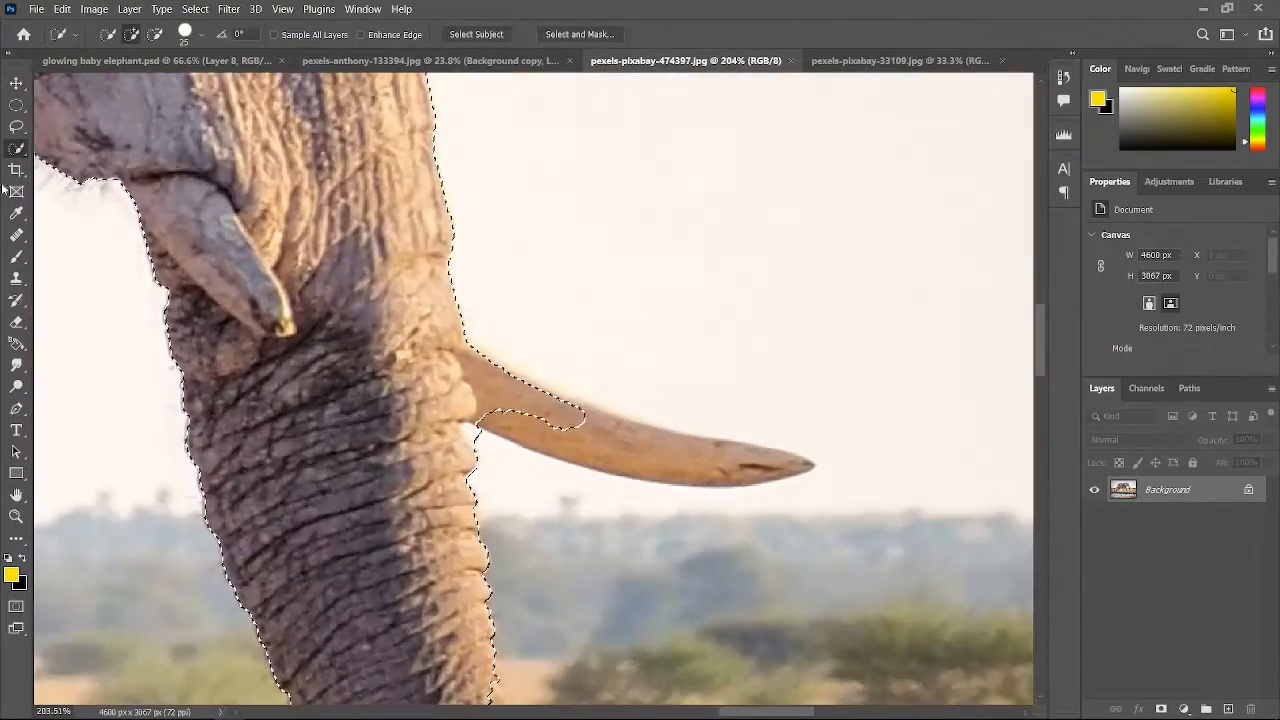
pyautogui.scroll(2, 564, 408)
pyautogui.moveTo(575, 425); pyautogui.dragTo(740, 465)
pyautogui.scroll(-8, 612, 435)
pyautogui.scroll(-3, 420, 386)
pyautogui.hscroll(-3, 422, 428)
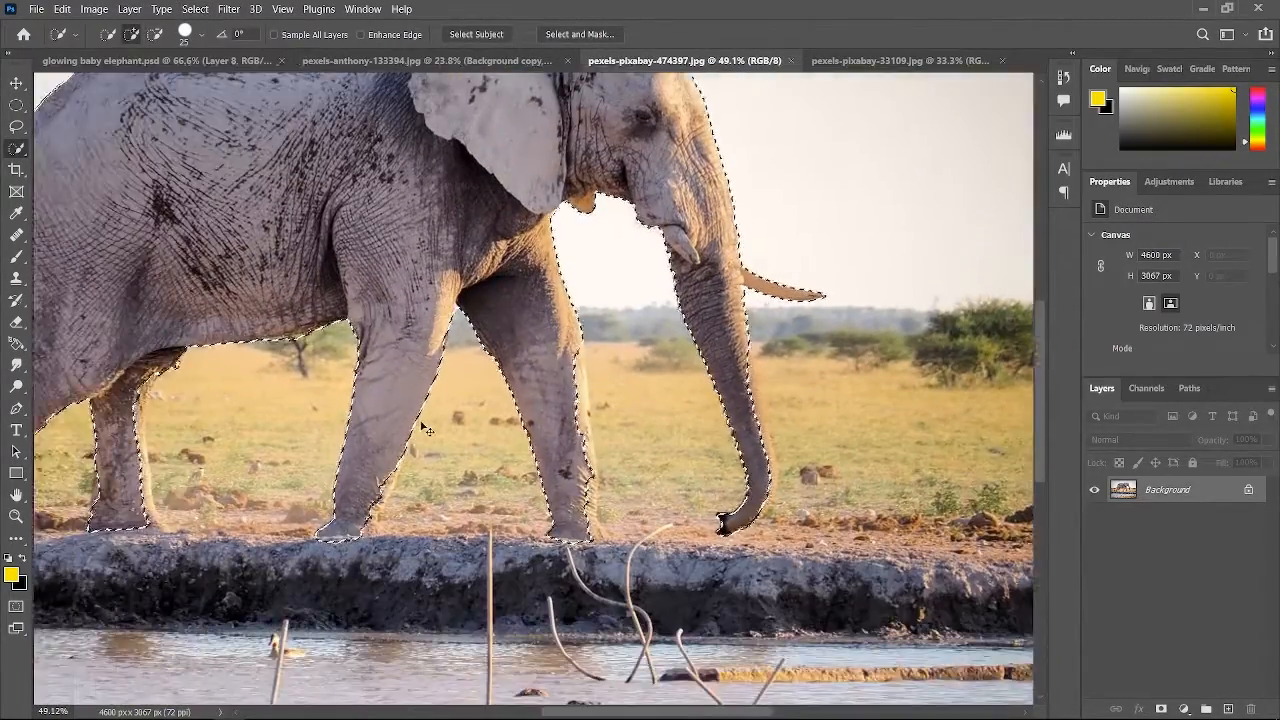
# Refine the selection along the elephant's trunk, adding its missing edge and subtracting the grass beside it
pyautogui.scroll(5, 820, 452)
pyautogui.moveTo(652, 500)
pyautogui.mouseDown()
pyautogui.moveTo(640, 300)
pyautogui.moveTo(616, 200)
pyautogui.mouseUp()
pyautogui.moveTo(676, 508); pyautogui.dragTo(662, 250)
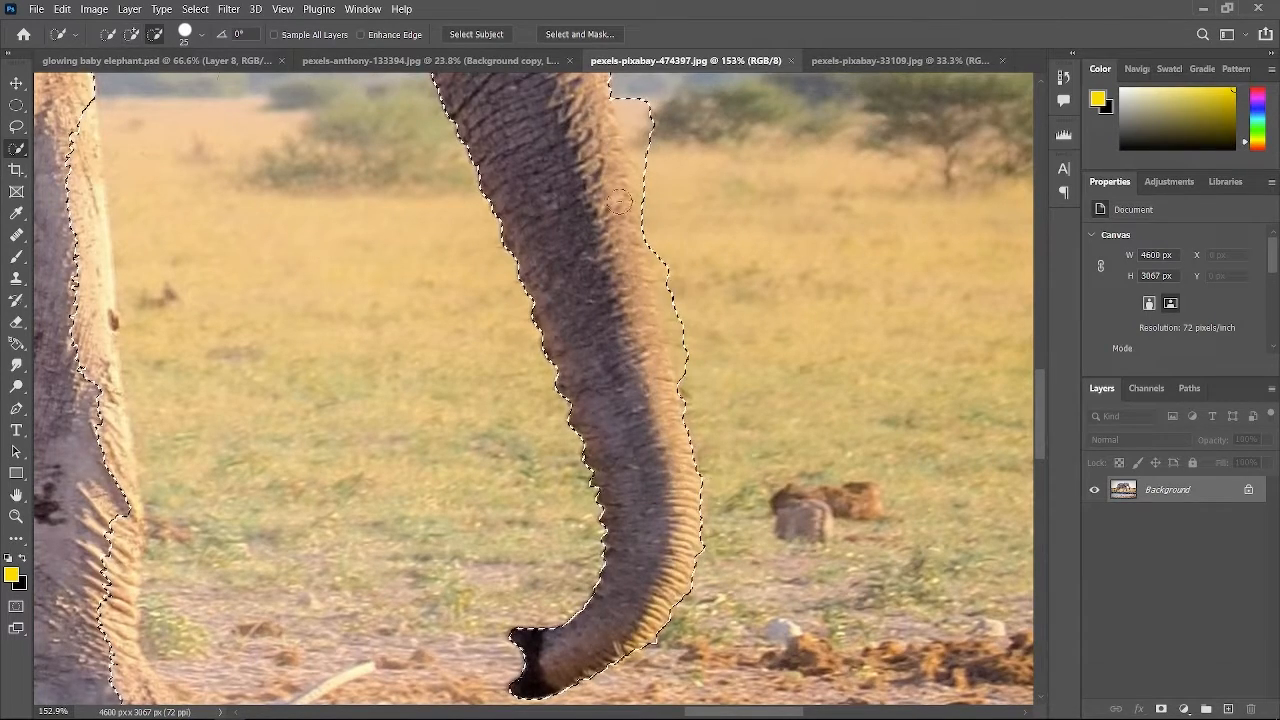
pyautogui.scroll(2, 662, 300)
pyautogui.scroll(-3, 704, 432)
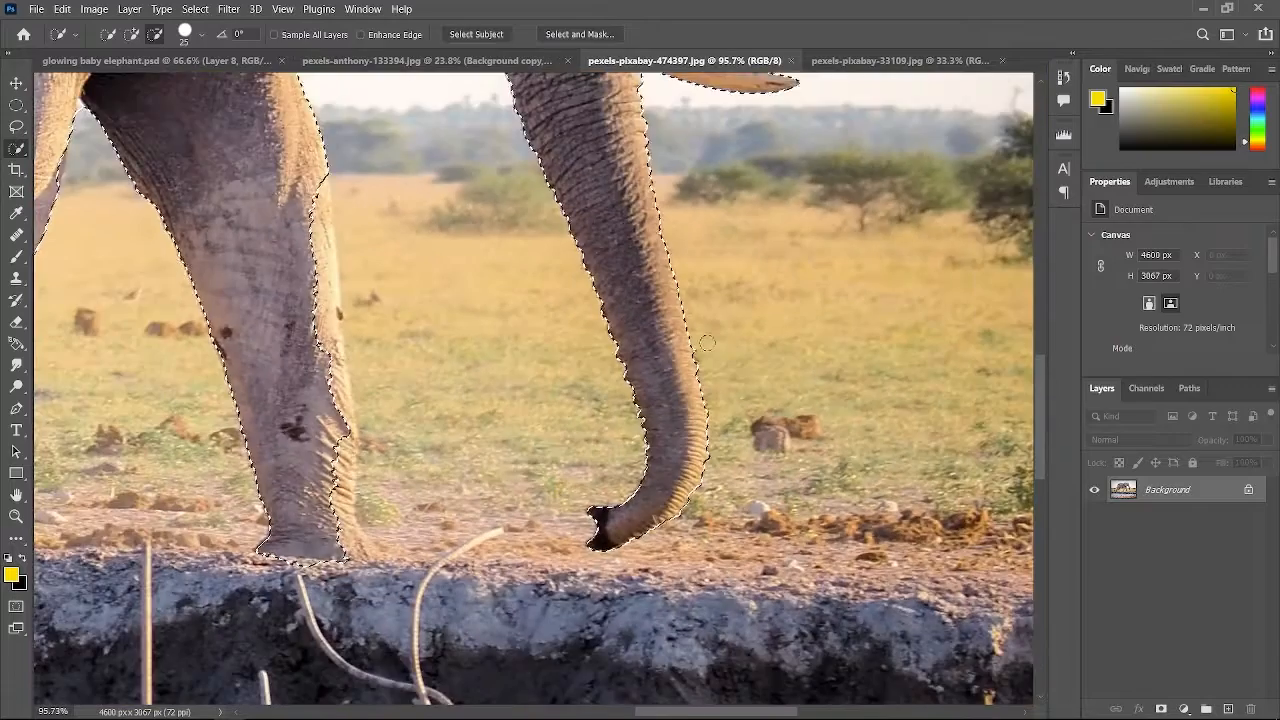
# Complete the selection of the foremost leg and subtract the stray background and ground around its foot
pyautogui.scroll(1, 341, 206)
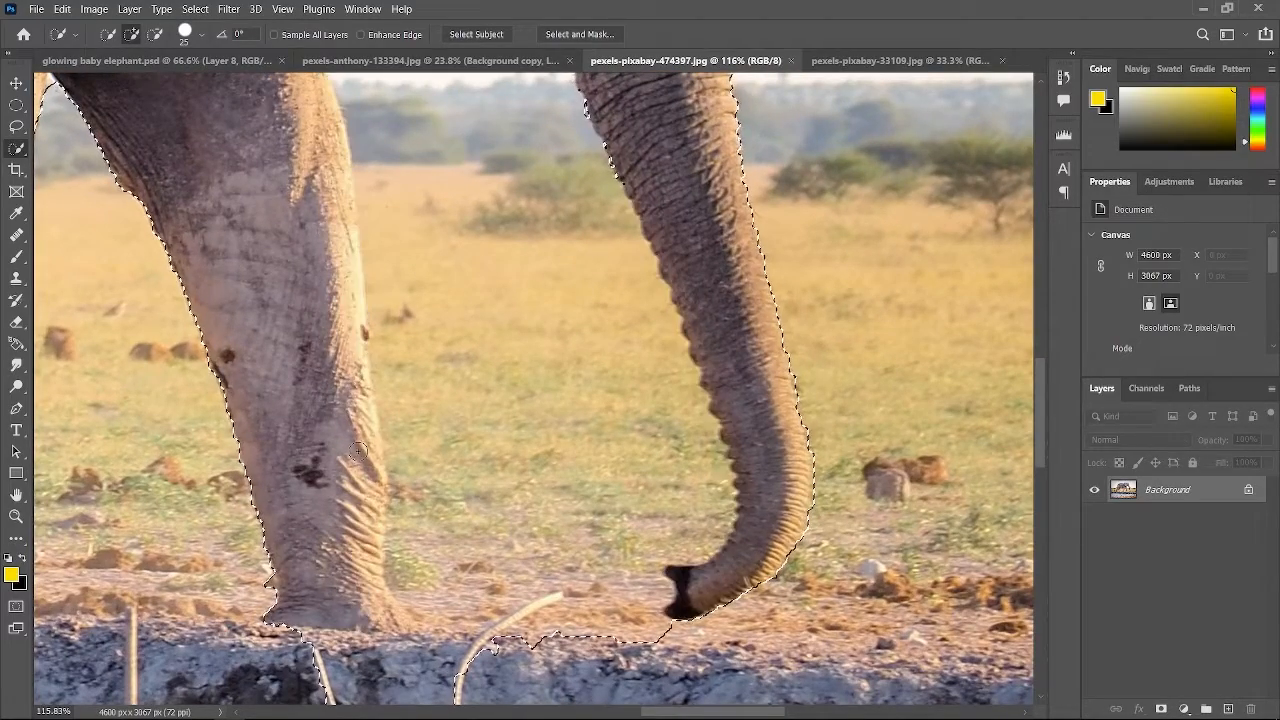
pyautogui.scroll(-1, 329, 231)
pyautogui.moveTo(335, 230); pyautogui.dragTo(458, 224)
pyautogui.hotkey('ctrl', 'z')
pyautogui.scroll(6, 458, 224)
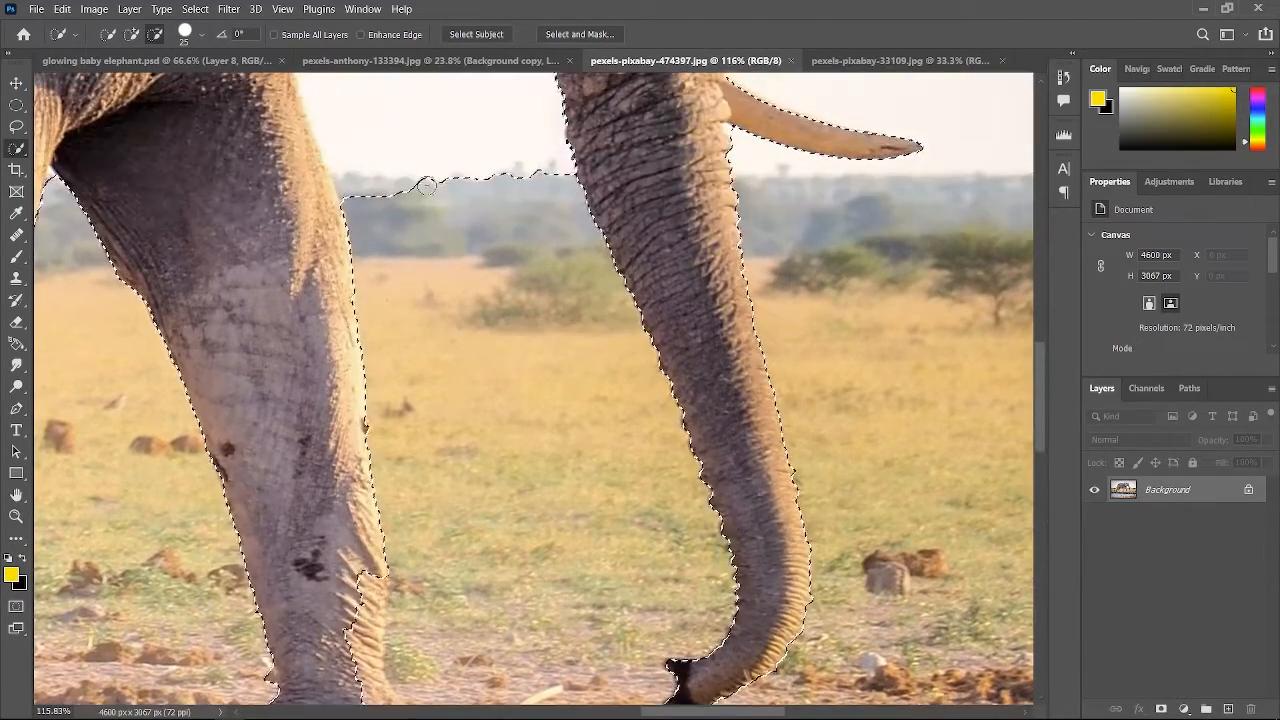
pyautogui.scroll(-5, 463, 409)
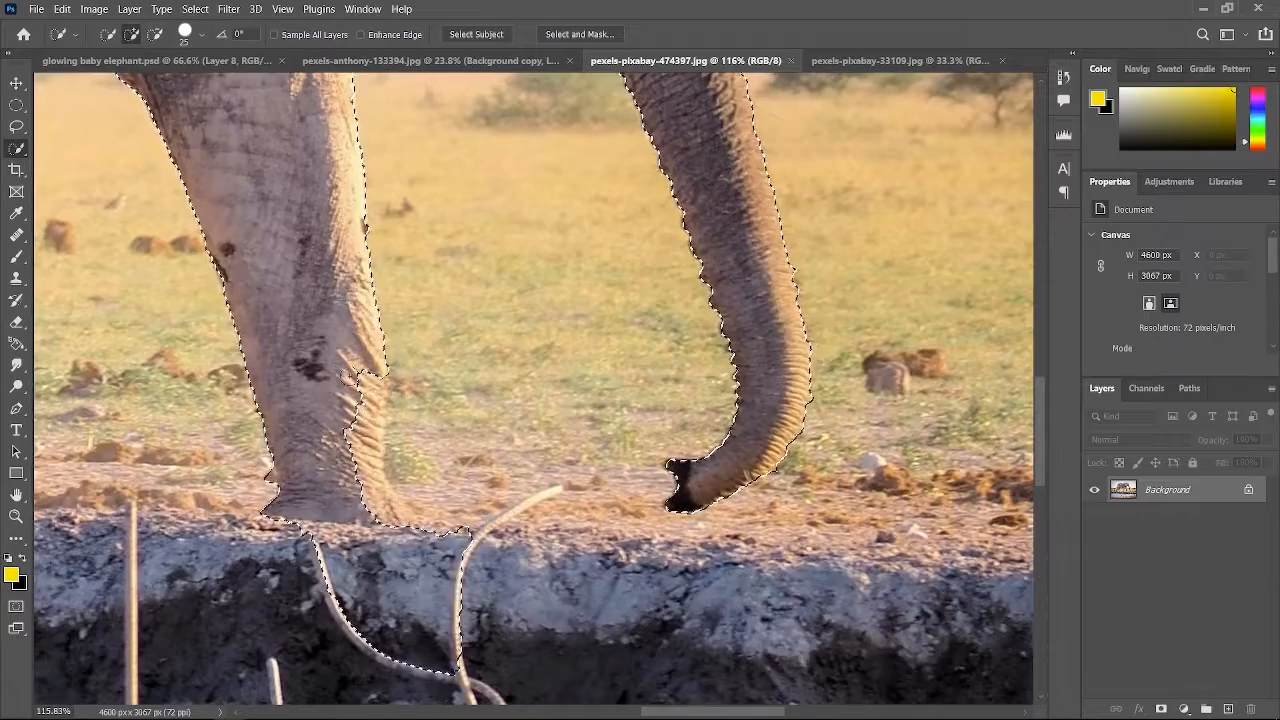
pyautogui.scroll(-1, 304, 243)
pyautogui.click(155, 34)
pyautogui.moveTo(430, 540); pyautogui.dragTo(347, 557)
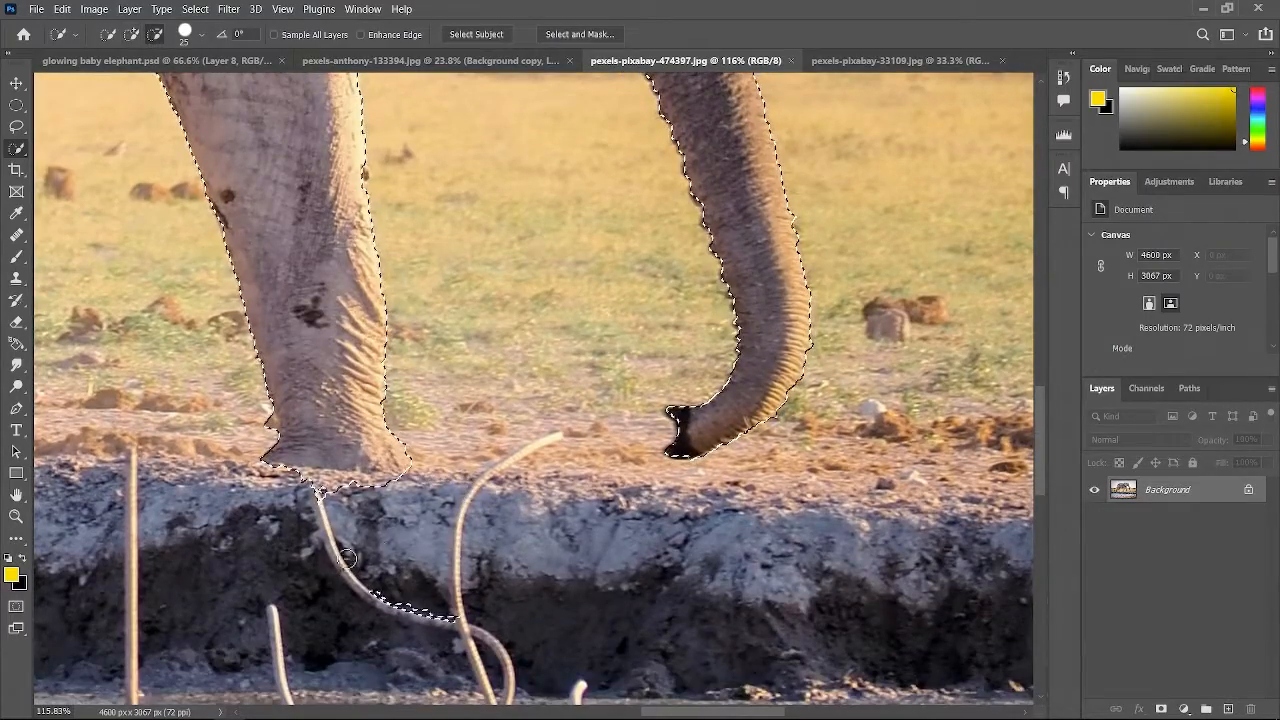
# Add the missing edges of the other front leg and the inner hind leg to the elephant selection
pyautogui.scroll(-5, 450, 626)
pyautogui.scroll(6, 480, 350)
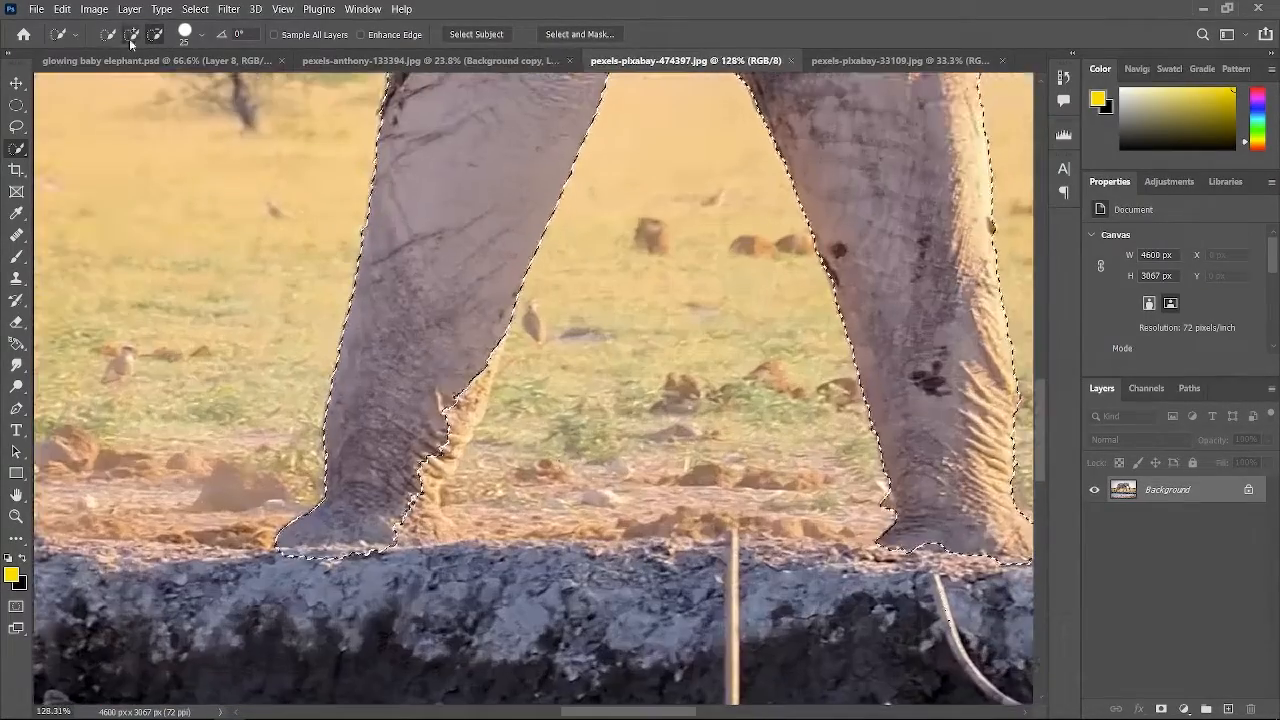
pyautogui.scroll(-5, 530, 390)
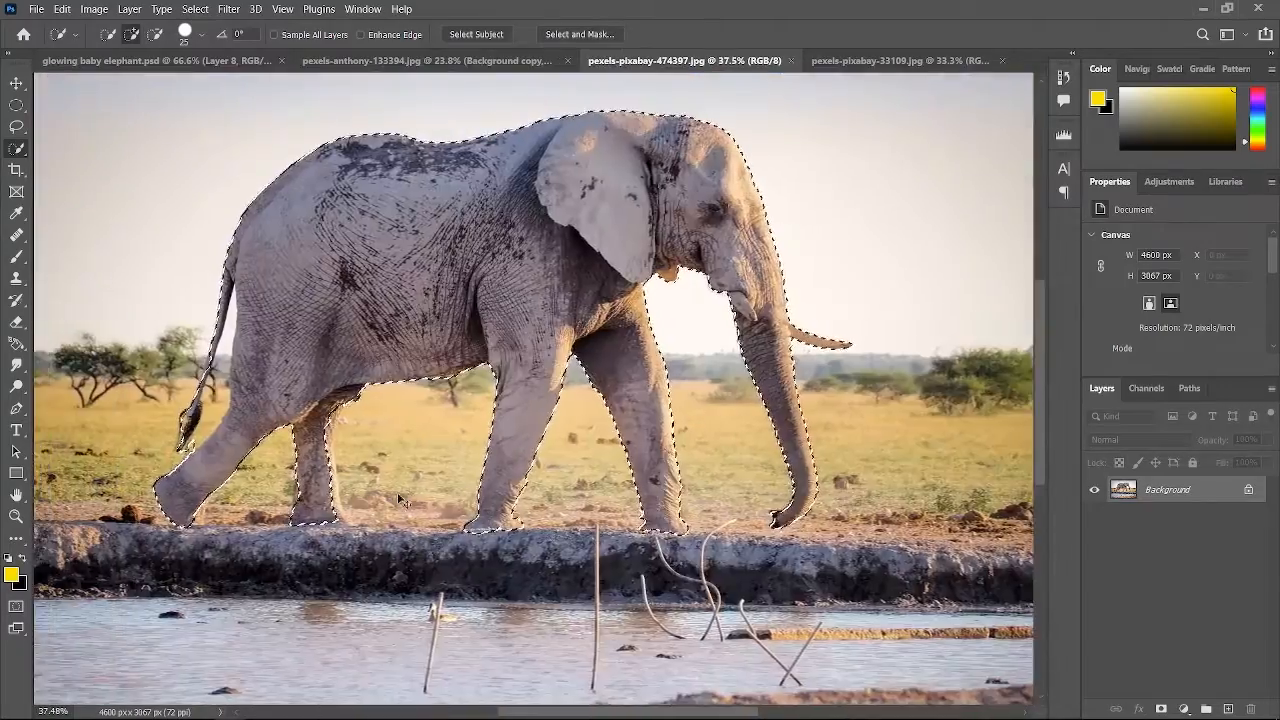
pyautogui.scroll(5, 530, 390)
pyautogui.moveTo(455, 532); pyautogui.dragTo(468, 590)
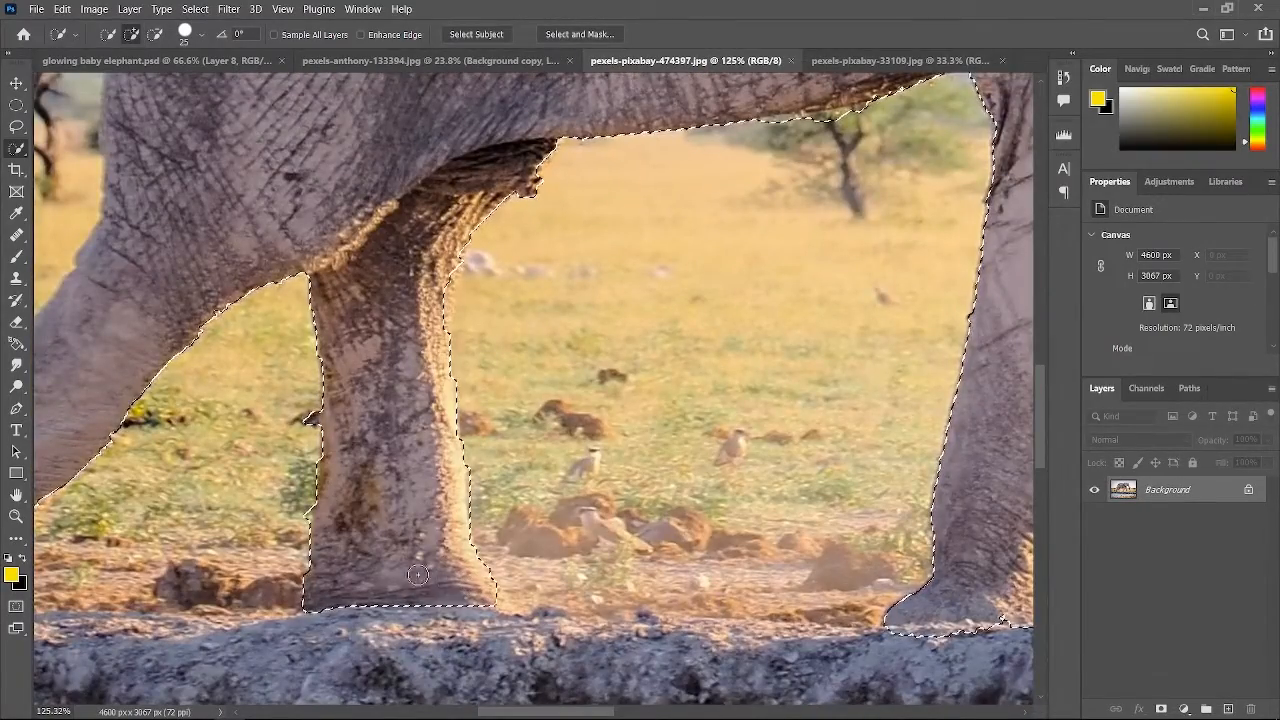
# Subtract the background around the raised hind leg and between the tail and body from the selection
pyautogui.moveTo(200, 511)
pyautogui.mouseDown()
pyautogui.moveTo(374, 511)
pyautogui.moveTo(466, 542)
pyautogui.mouseUp()
pyautogui.click(154, 36)
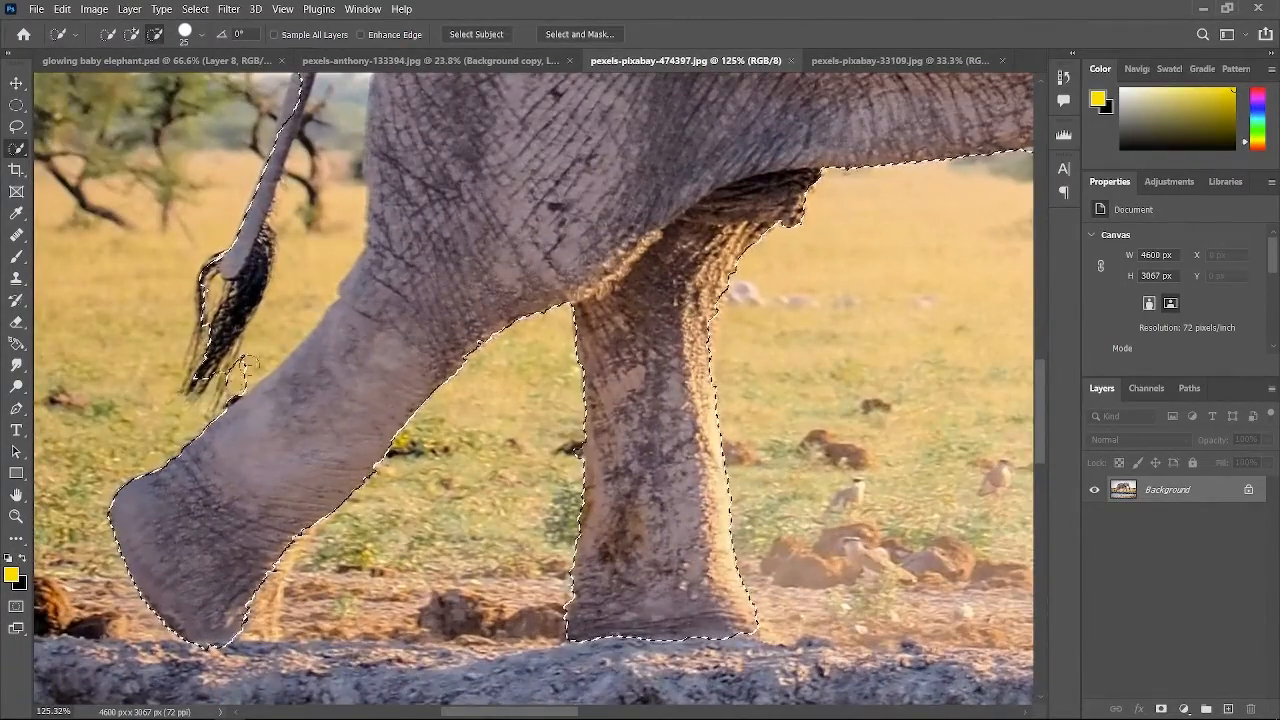
pyautogui.scroll(3, 348, 224)
pyautogui.moveTo(348, 224); pyautogui.dragTo(322, 298)
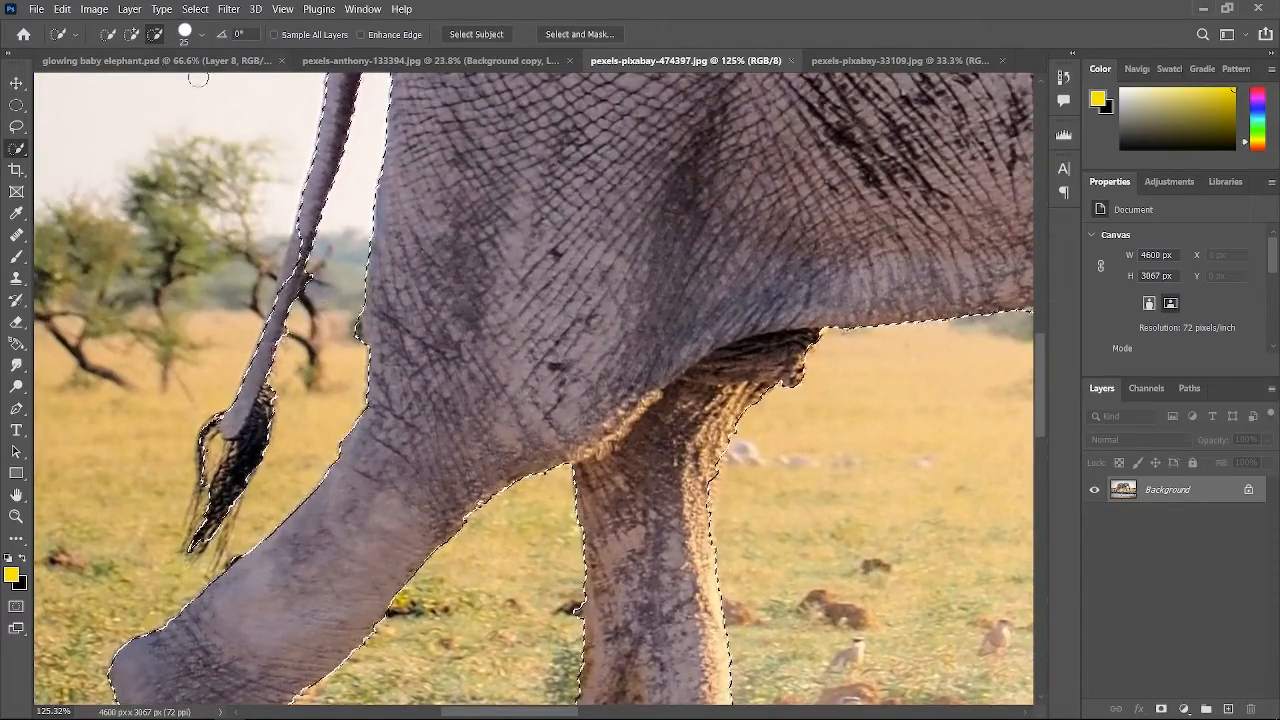
pyautogui.click(131, 34)
pyautogui.hotkey('ctrl', '0')
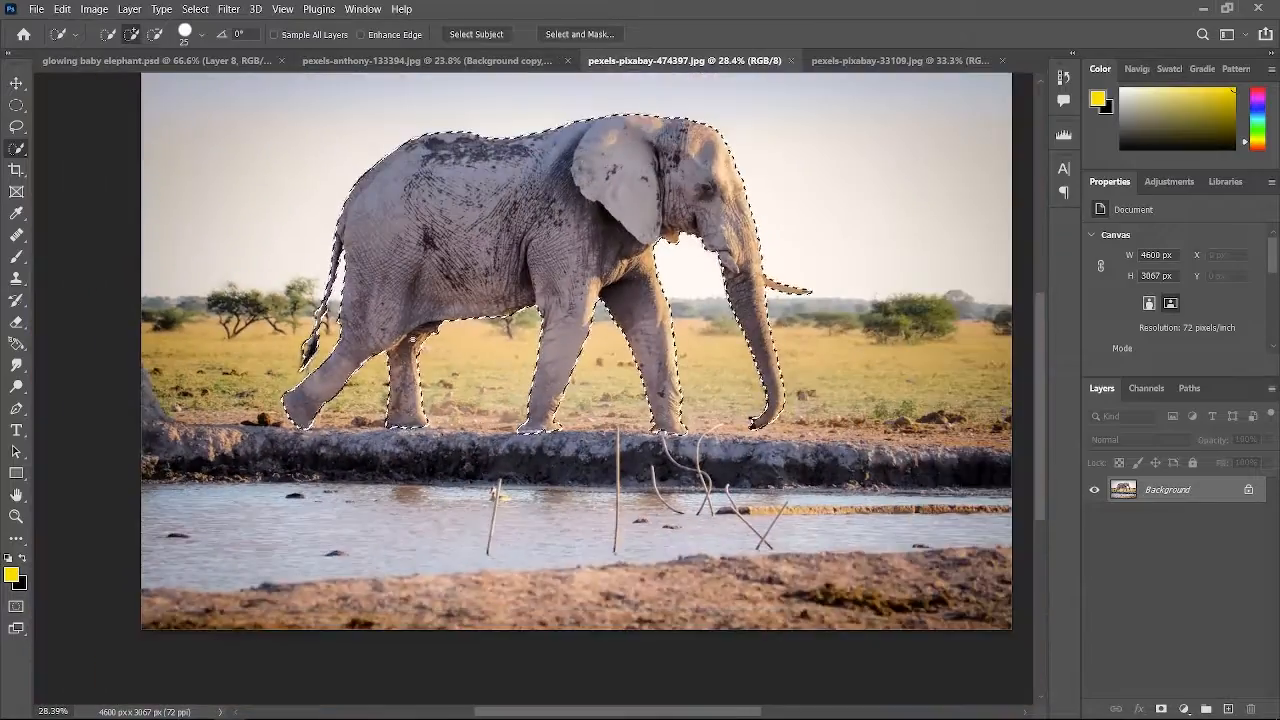
# Mask the adult elephant with the selection and move its layer into glowing baby elephant.psd
pyautogui.click(1161, 709)
pyautogui.press('v')
pyautogui.moveTo(484, 246); pyautogui.dragTo(495, 380)
# Scale the adult elephant to 34.59% and place it on the path, facing the baby elephant
pyautogui.hotkey('ctrl', 't')
pyautogui.moveTo(986, 417); pyautogui.dragTo(414, 440)
pyautogui.moveTo(315, 430); pyautogui.dragTo(586, 498)
pyautogui.moveTo(687, 485); pyautogui.dragTo(578, 485)
pyautogui.moveTo(483, 485); pyautogui.dragTo(509, 485)
pyautogui.moveTo(603, 480); pyautogui.dragTo(598, 480)
pyautogui.press('Return')
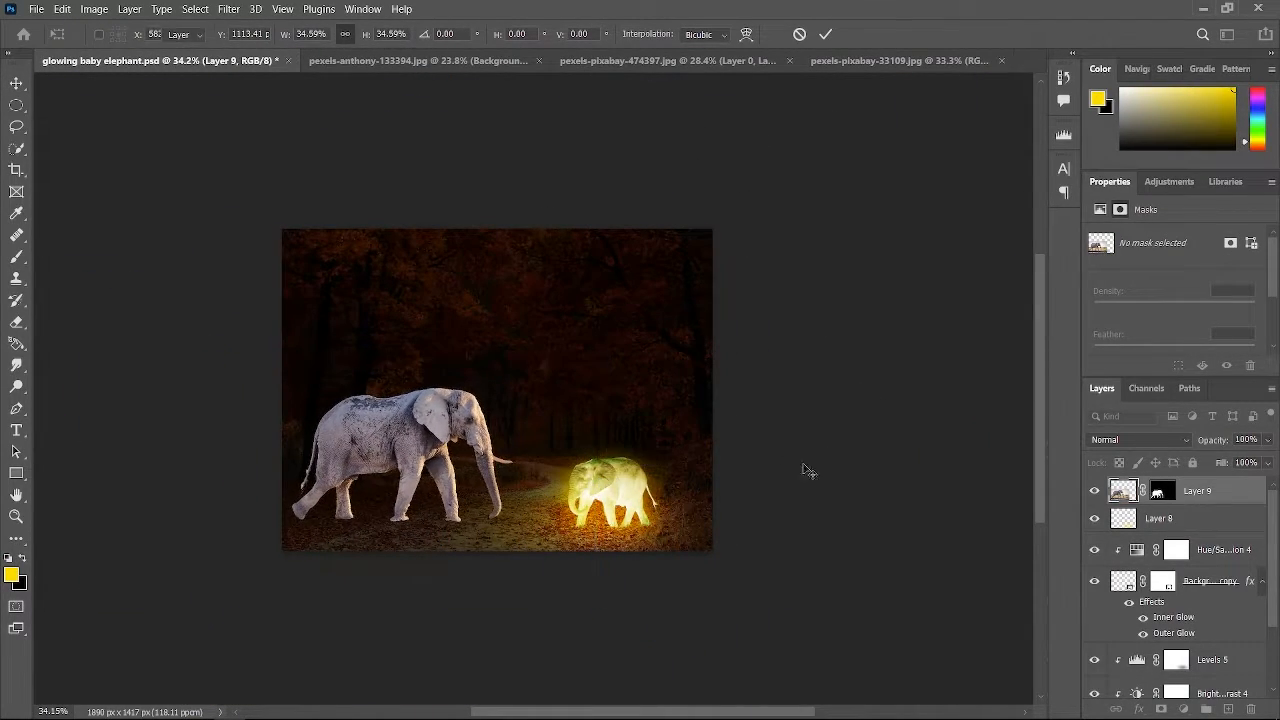
# Add a Brightness/Contrast adjustment clipped to the adult elephant and lower its brightness
pyautogui.hotkey('ctrl', '0')
pyautogui.click(1184, 709)
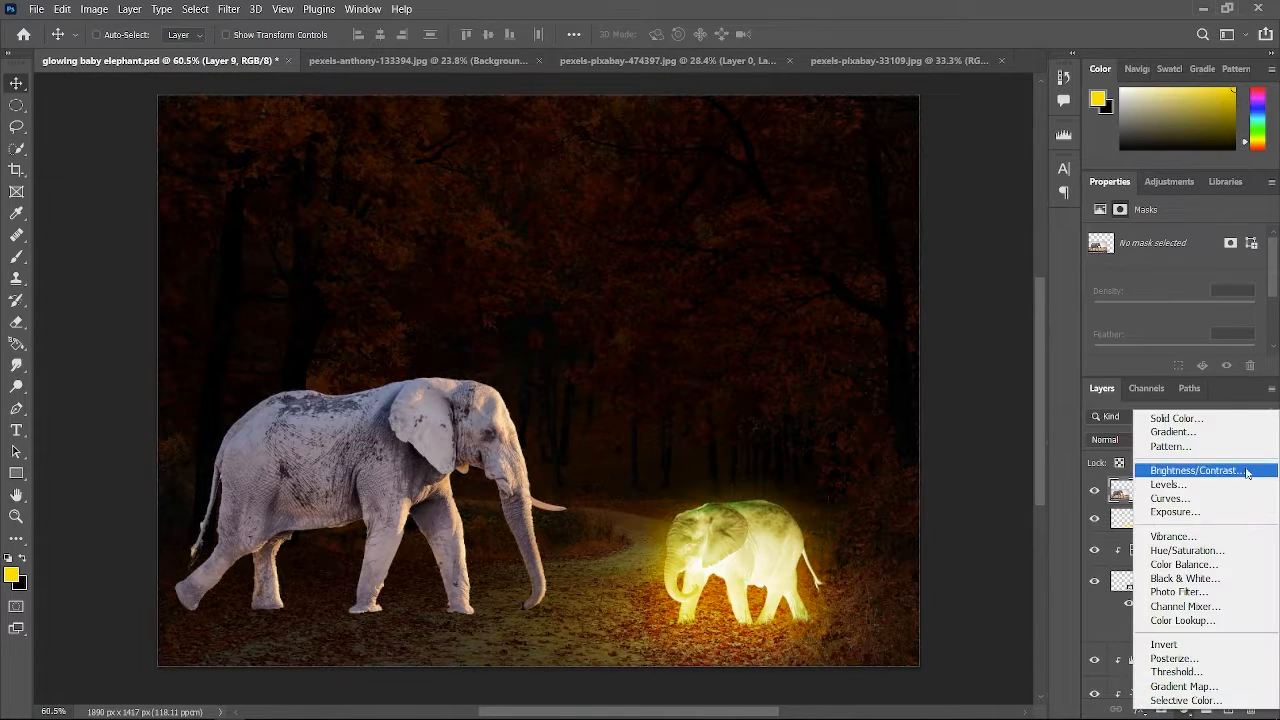
pyautogui.click(1220, 470)
pyautogui.click(1153, 365)
pyautogui.moveTo(1174, 283); pyautogui.dragTo(1132, 283)
# Add a Levels adjustment clipped to the adult elephant and lower its white output level to darken it
pyautogui.moveTo(1174, 316); pyautogui.dragTo(1191, 341)
pyautogui.click(1184, 709)
pyautogui.click(1218, 488)
pyautogui.click(1153, 365)
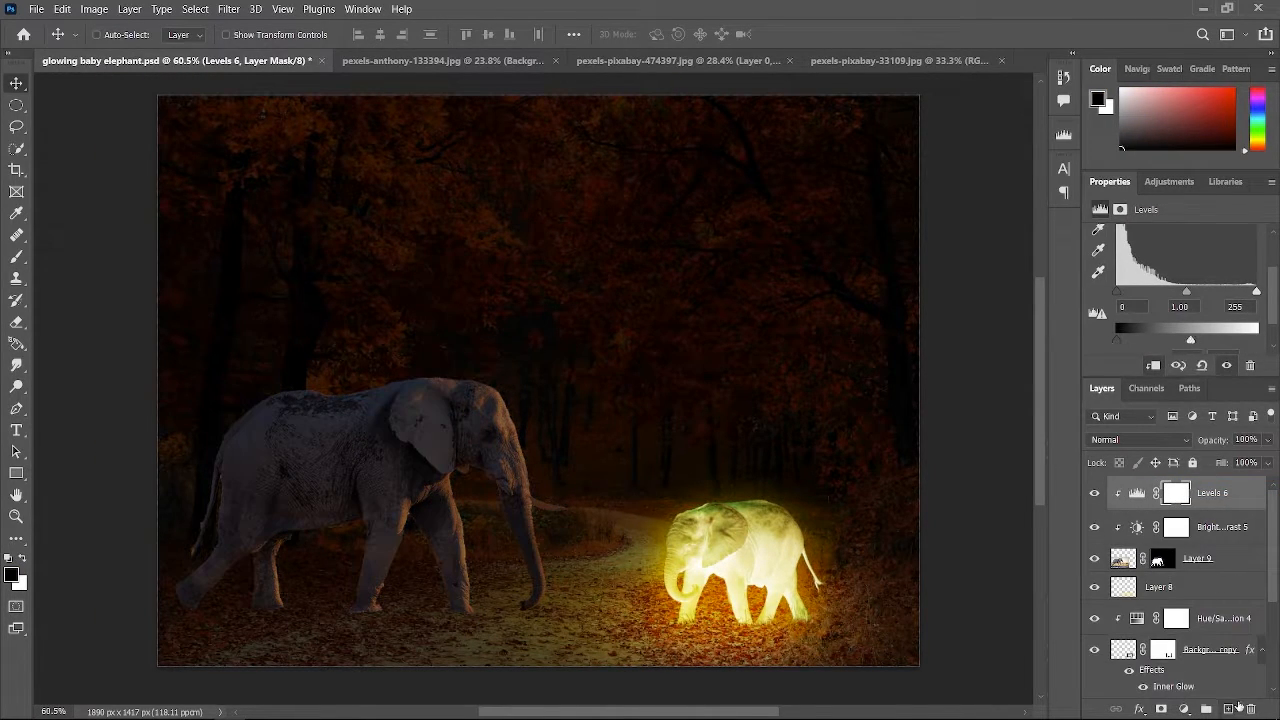
# Create a new layer directly above the forest's Levels adjustment, beneath both elephants
pyautogui.scroll(-4, 1214, 620)
pyautogui.click(1213, 614)
pyautogui.click(1228, 709)
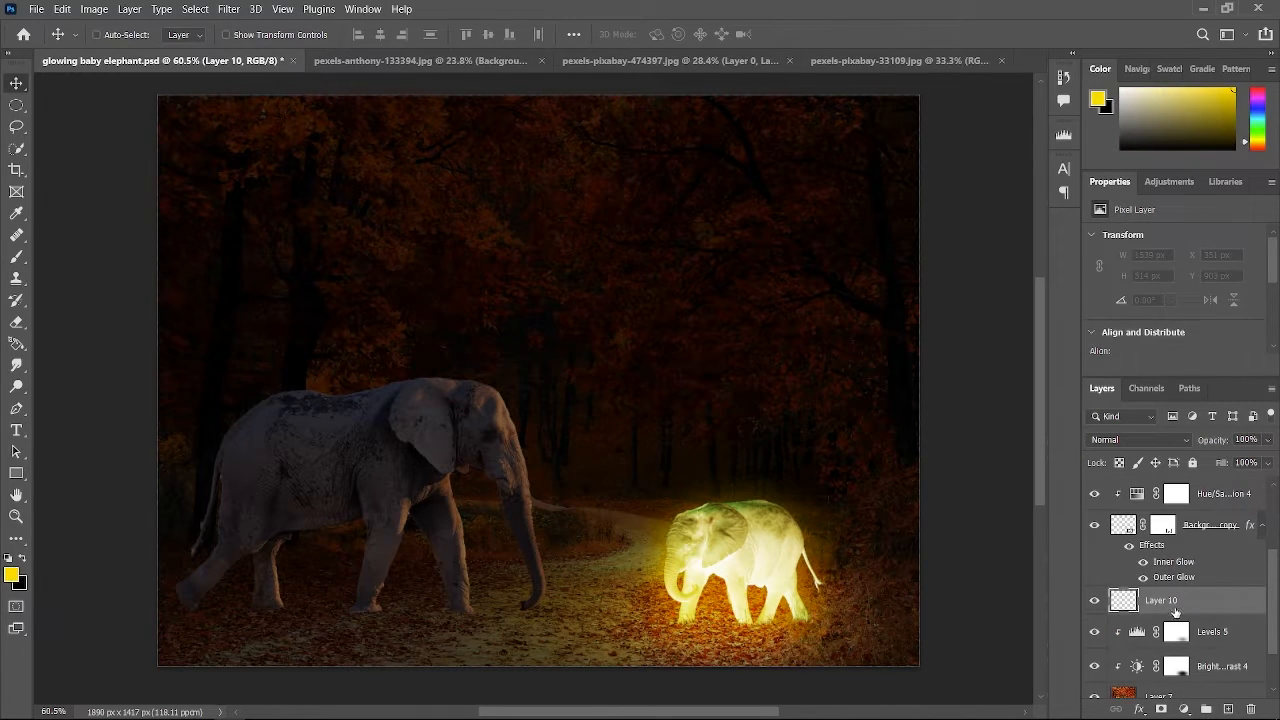
# Paint black ground shadows around and behind the adult elephant's feet with the flattened brush at 100 px and 100% opacity
pyautogui.click(21, 561)
pyautogui.press('b')
pyautogui.scroll(3, 335, 543)
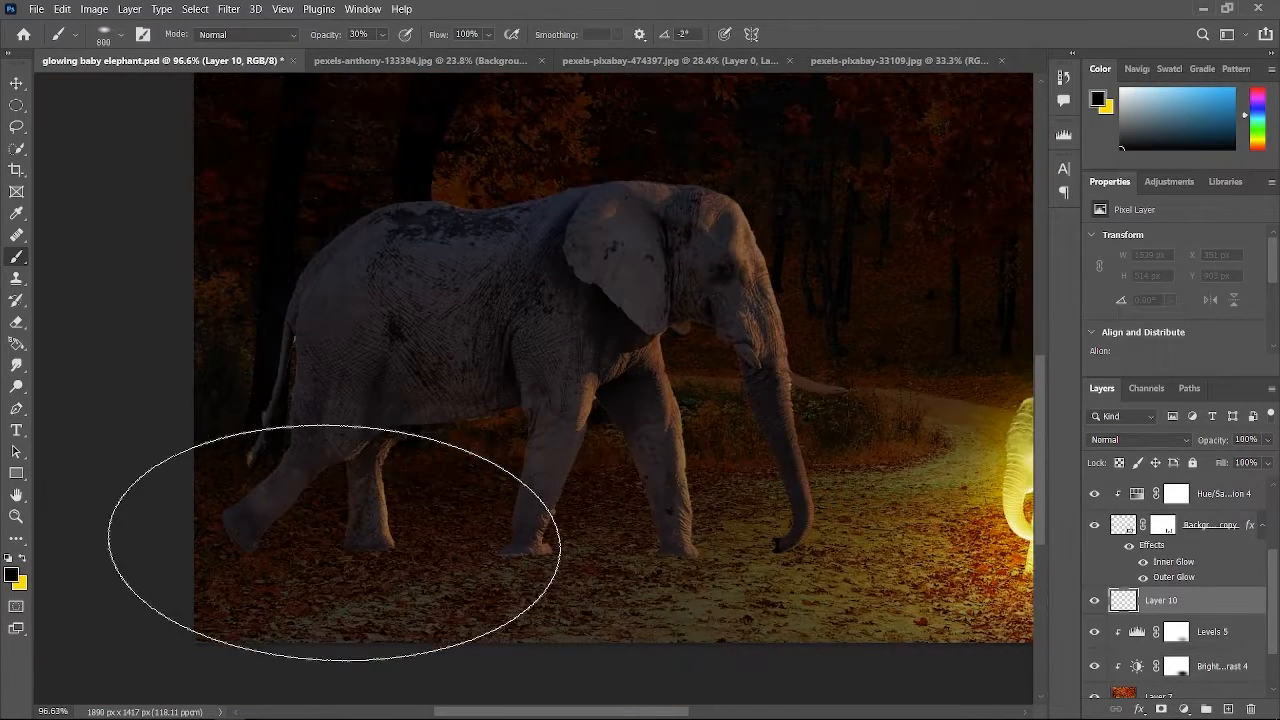
pyautogui.press('[')
pyautogui.press('[')
pyautogui.press('[')
pyautogui.press('[')
pyautogui.press('[')
pyautogui.press('[')
pyautogui.press('[')
pyautogui.press('[')
pyautogui.press('[')
pyautogui.press('[')
pyautogui.press('[')
pyautogui.press('[')
pyautogui.press('[')
pyautogui.press('[')
pyautogui.scroll(3, 471, 585)
pyautogui.press('0')
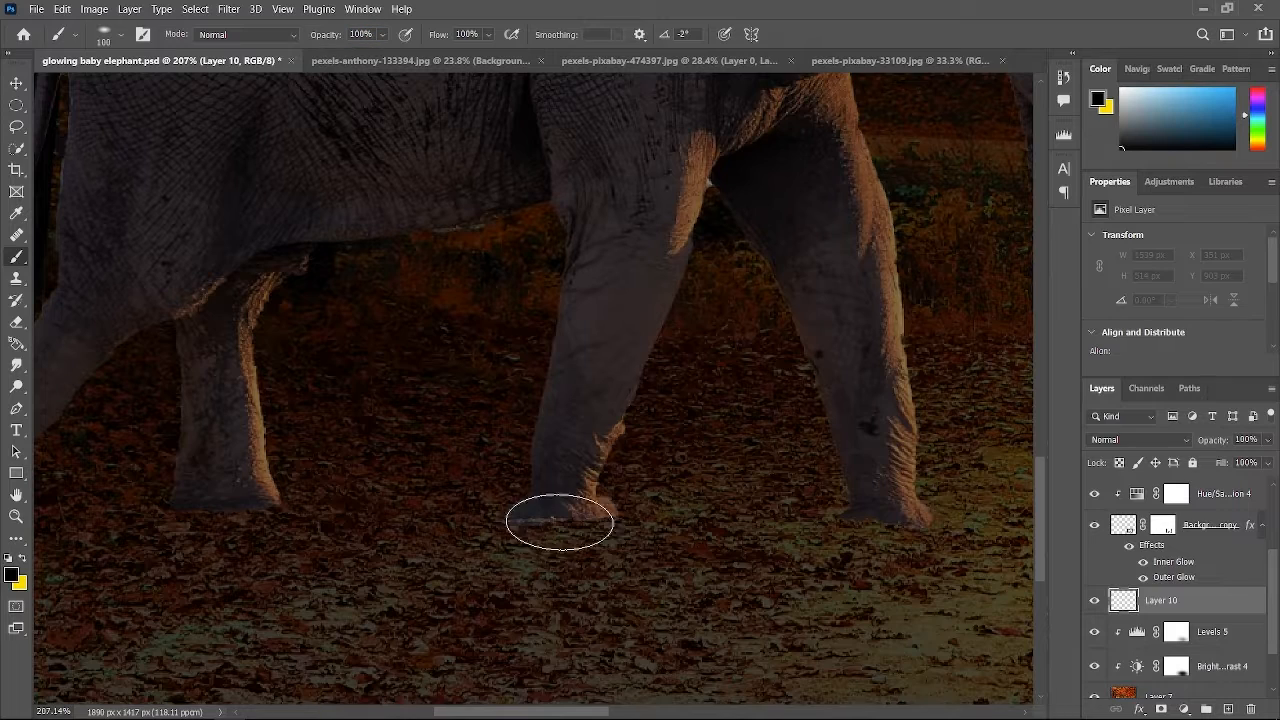
pyautogui.moveTo(557, 520); pyautogui.dragTo(440, 515)
pyautogui.moveTo(840, 524)
pyautogui.mouseDown()
pyautogui.moveTo(700, 500)
pyautogui.moveTo(640, 505)
pyautogui.mouseUp()
pyautogui.hscroll(-5, 640, 505)
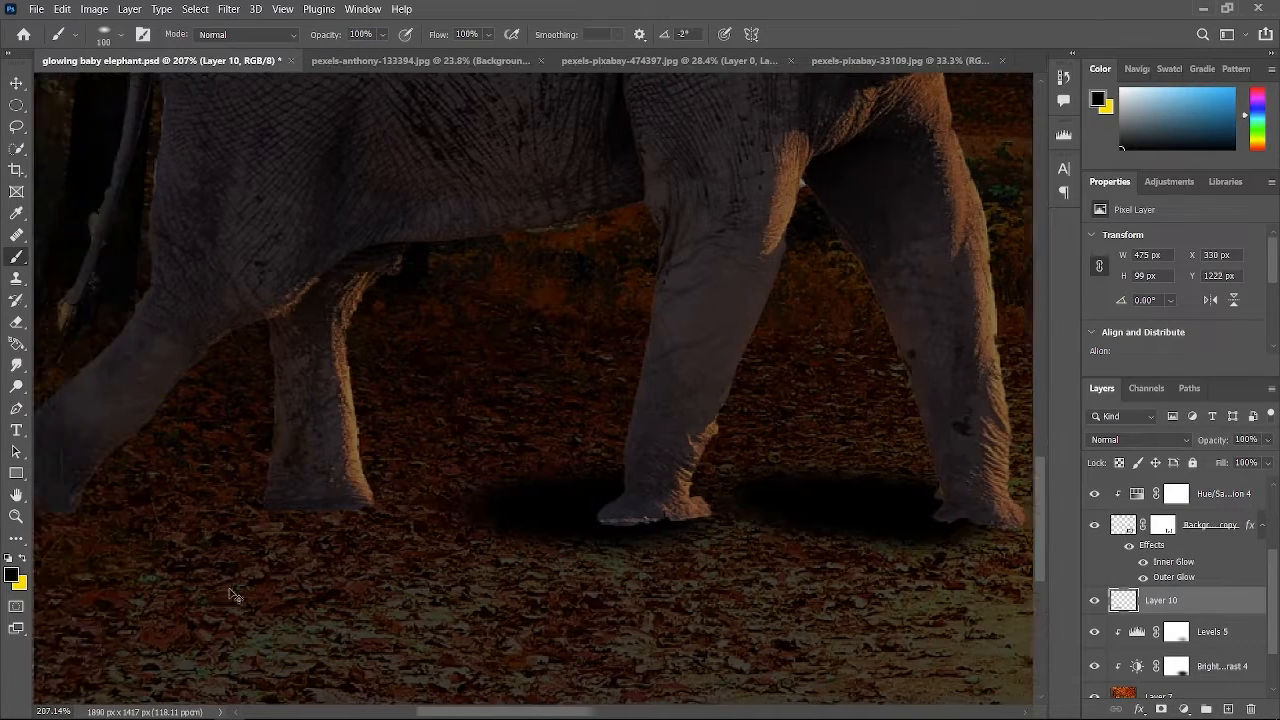
pyautogui.moveTo(471, 550)
pyautogui.mouseDown()
pyautogui.moveTo(281, 497)
pyautogui.moveTo(175, 522)
pyautogui.mouseUp()
pyautogui.scroll(-5, 520, 549)
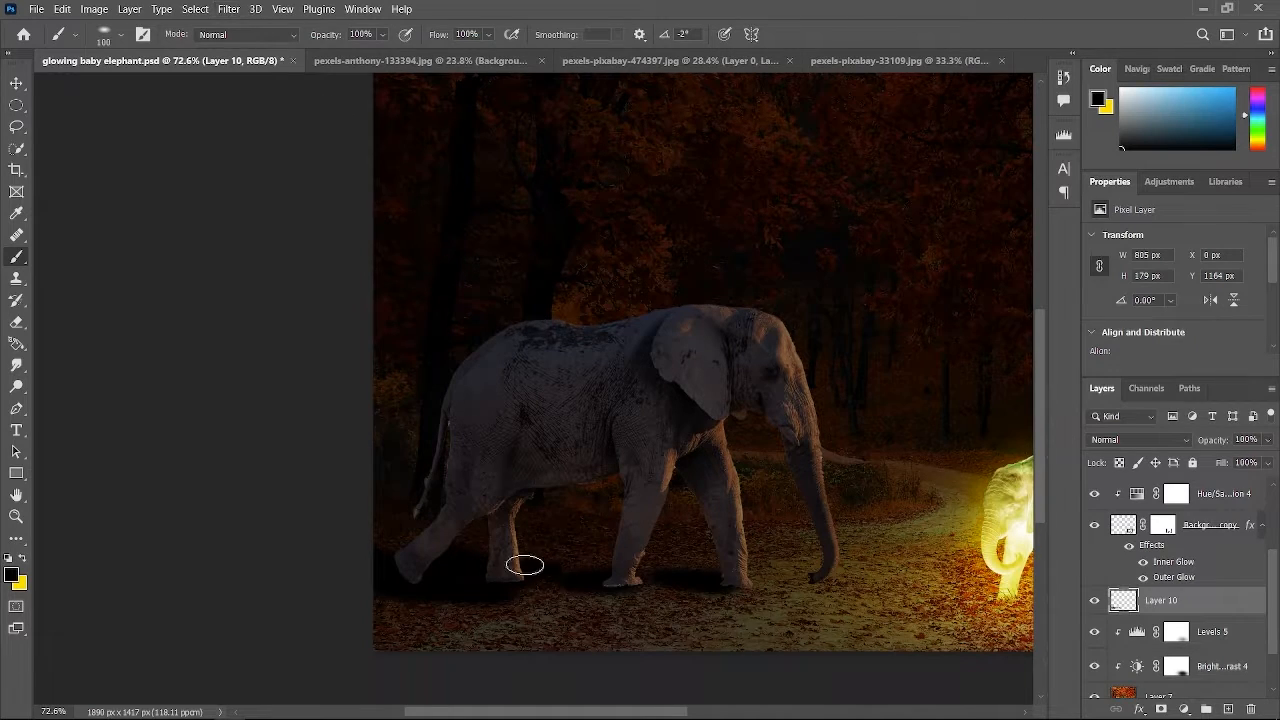
pyautogui.scroll(-1, 606, 567)
pyautogui.hscroll(2, 670, 543)
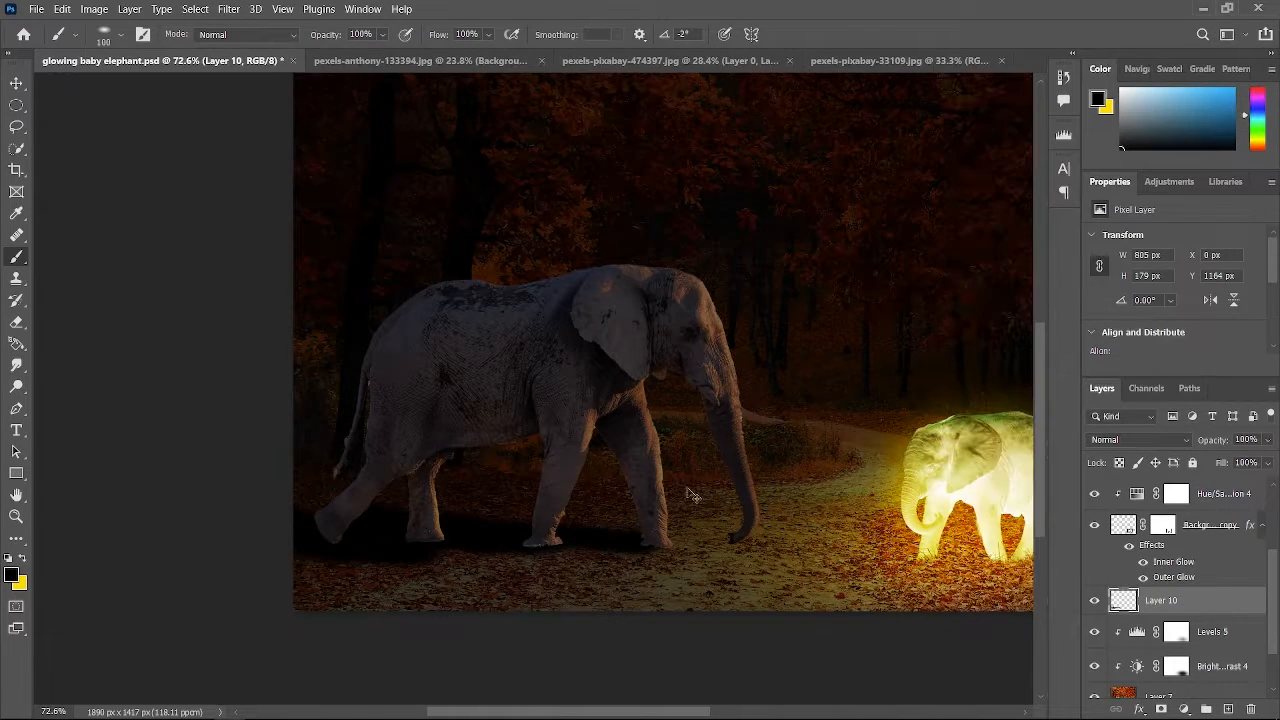
# Soften the painted foot shadows with a Gaussian Blur of 19.4 pixels
pyautogui.click(229, 9)
pyautogui.moveTo(357, 246)
pyautogui.click(514, 320)
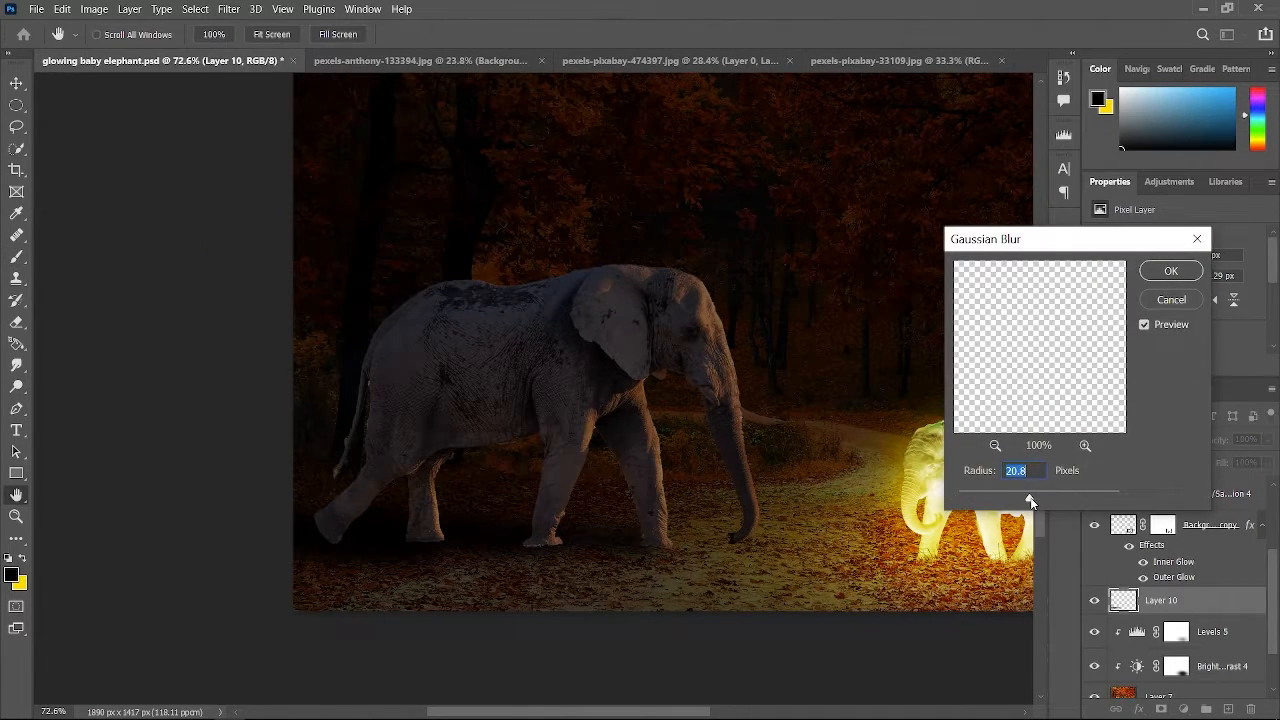
pyautogui.moveTo(1030, 497); pyautogui.dragTo(1024, 500)
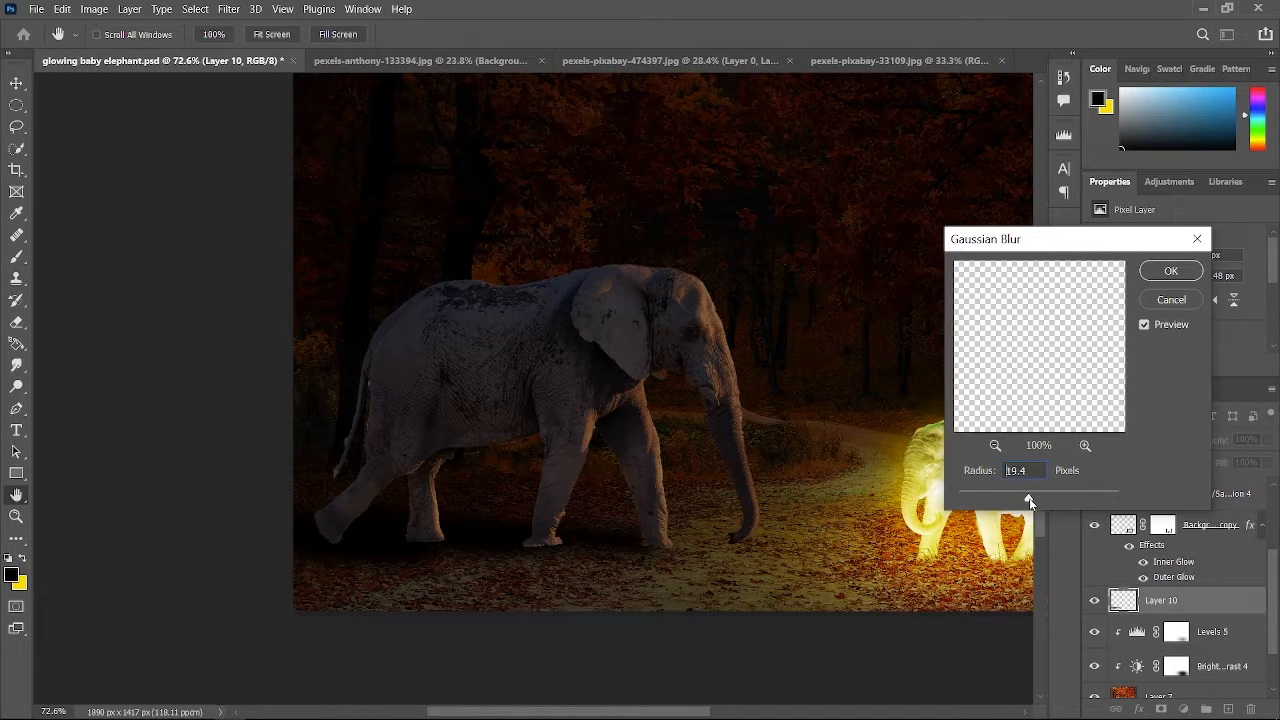
pyautogui.press('Return')
# On a new top layer set to Overlay, paint yellow light along the adult elephant's head, trunk and tusk, confined to its mask selection
pyautogui.hscroll(8, 814, 508)
pyautogui.scroll(2, 814, 508)
pyautogui.scroll(3, 1230, 484)
pyautogui.click(1230, 484)
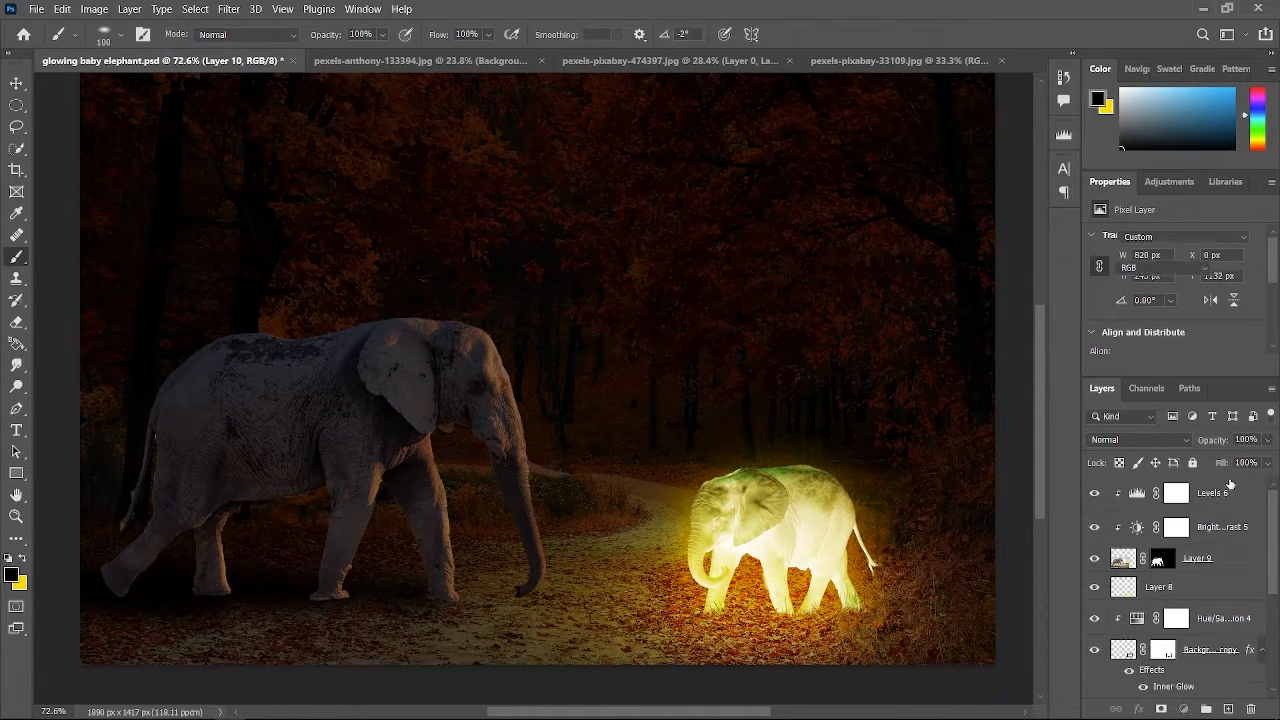
pyautogui.click(1228, 708)
pyautogui.scroll(10, 486, 374)
pyautogui.keyDown('ctrl'); pyautogui.click(1162, 586); pyautogui.keyUp('ctrl')
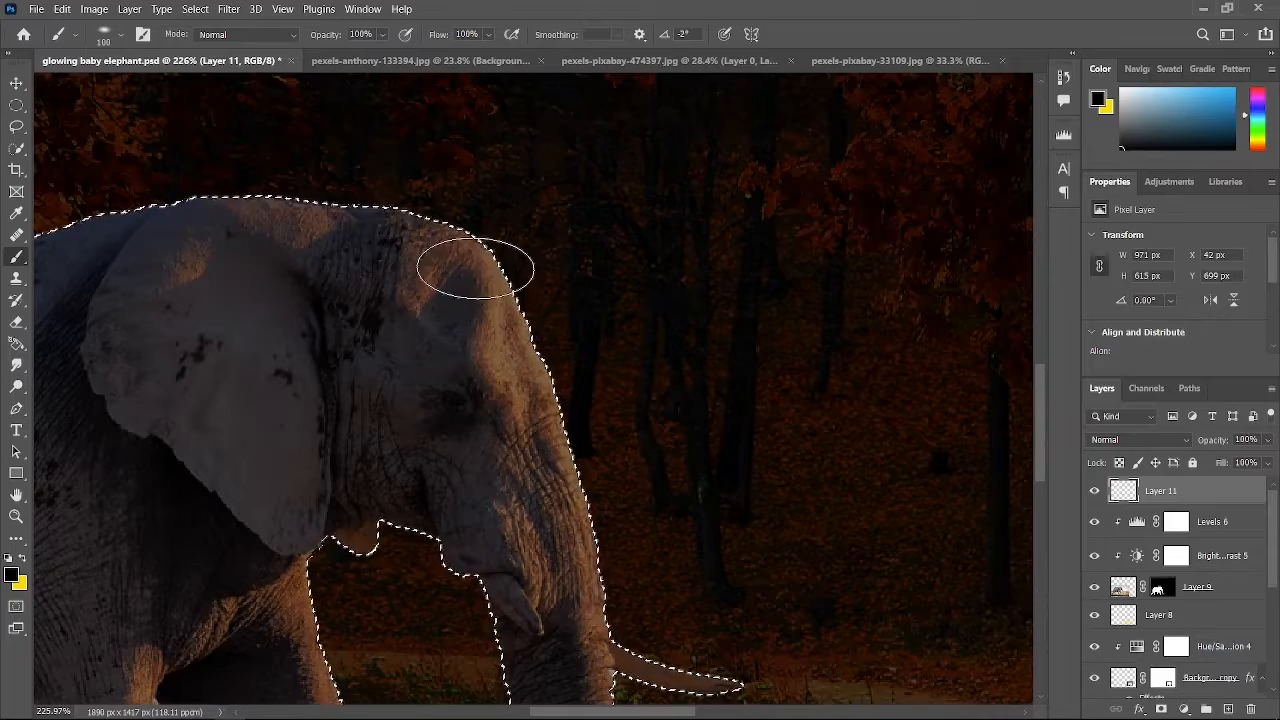
pyautogui.hotkey('ctrl', 'z')
pyautogui.click(22, 557)
pyautogui.moveTo(440, 240)
pyautogui.mouseDown()
pyautogui.moveTo(578, 493)
pyautogui.moveTo(610, 397)
pyautogui.moveTo(690, 613)
pyautogui.moveTo(663, 444)
pyautogui.moveTo(703, 684)
pyautogui.mouseUp()
pyautogui.scroll(-3, 591, 494)
pyautogui.scroll(-3, 694, 614)
pyautogui.click(1140, 439)
pyautogui.click(1120, 522)
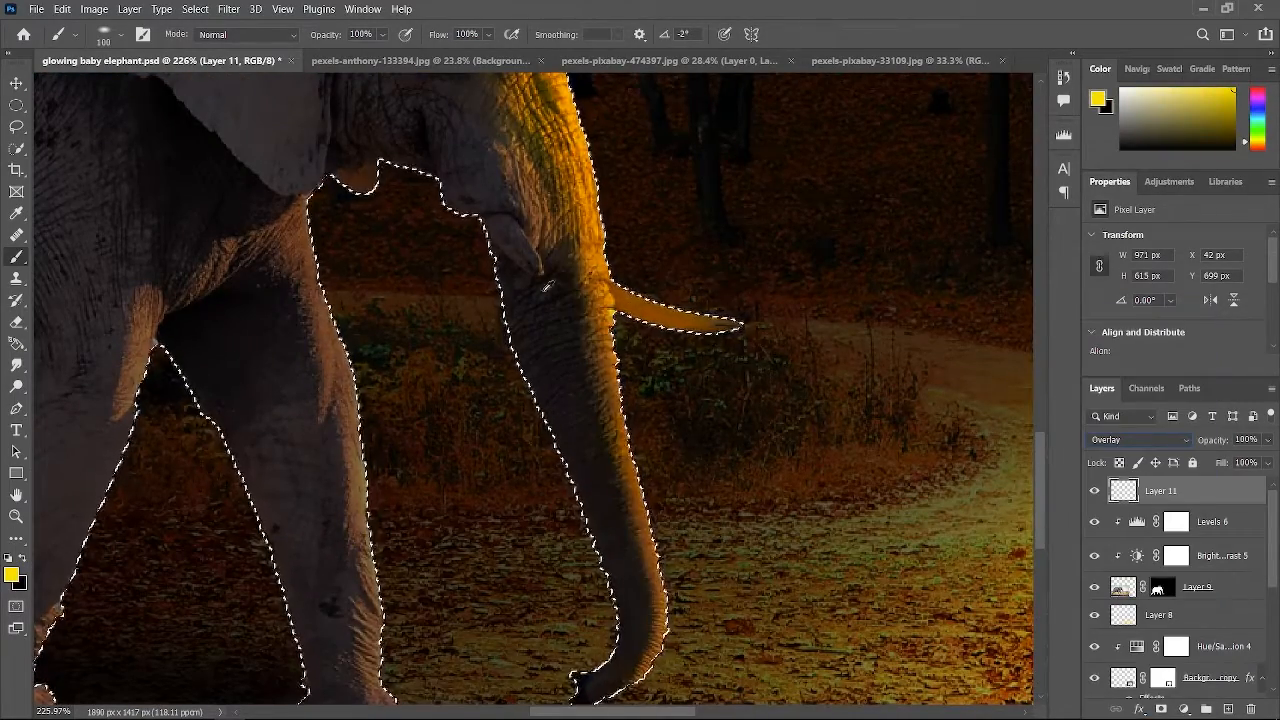
# Soften the yellow light on the adult elephant with a 500 px eraser at 28% opacity
pyautogui.scroll(-3, 400, 437)
pyautogui.scroll(-6, 491, 371)
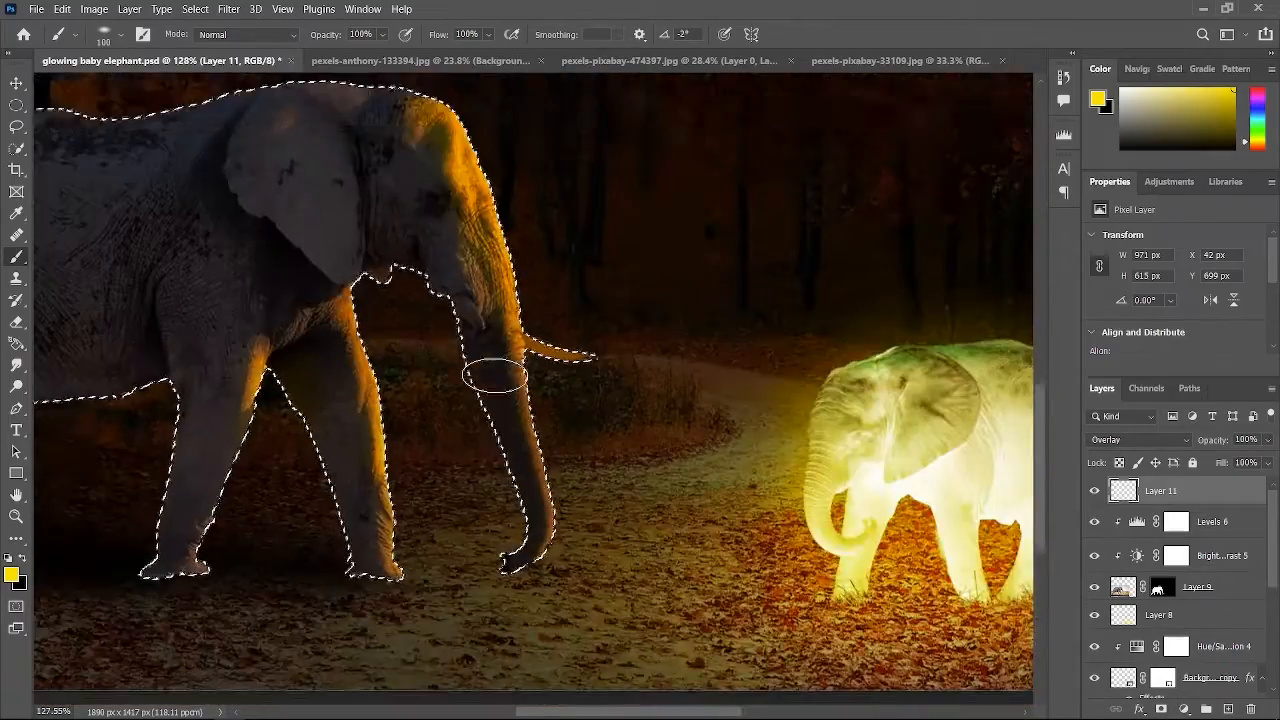
pyautogui.press('e')
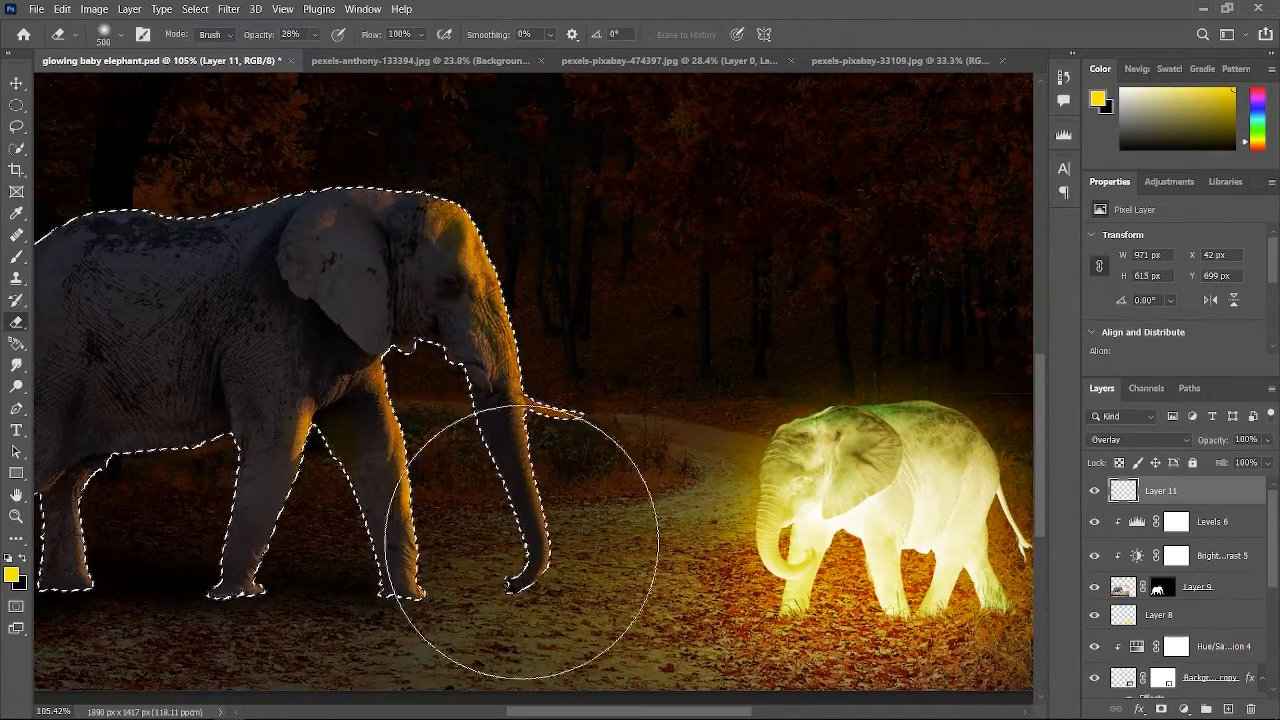
# Paint black on the adult elephant's Levels mask with a 100 px brush at 23% opacity to brighten its lit side
pyautogui.hotkey('alt', '[')
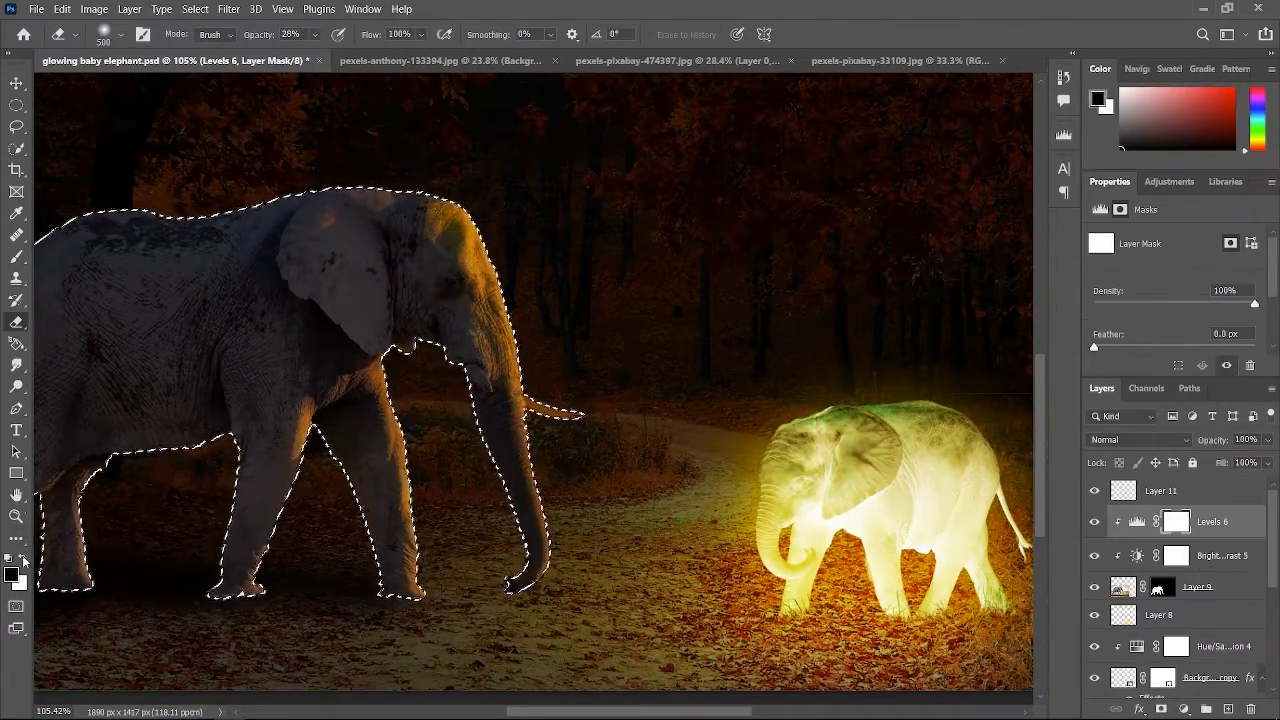
pyautogui.press('b')
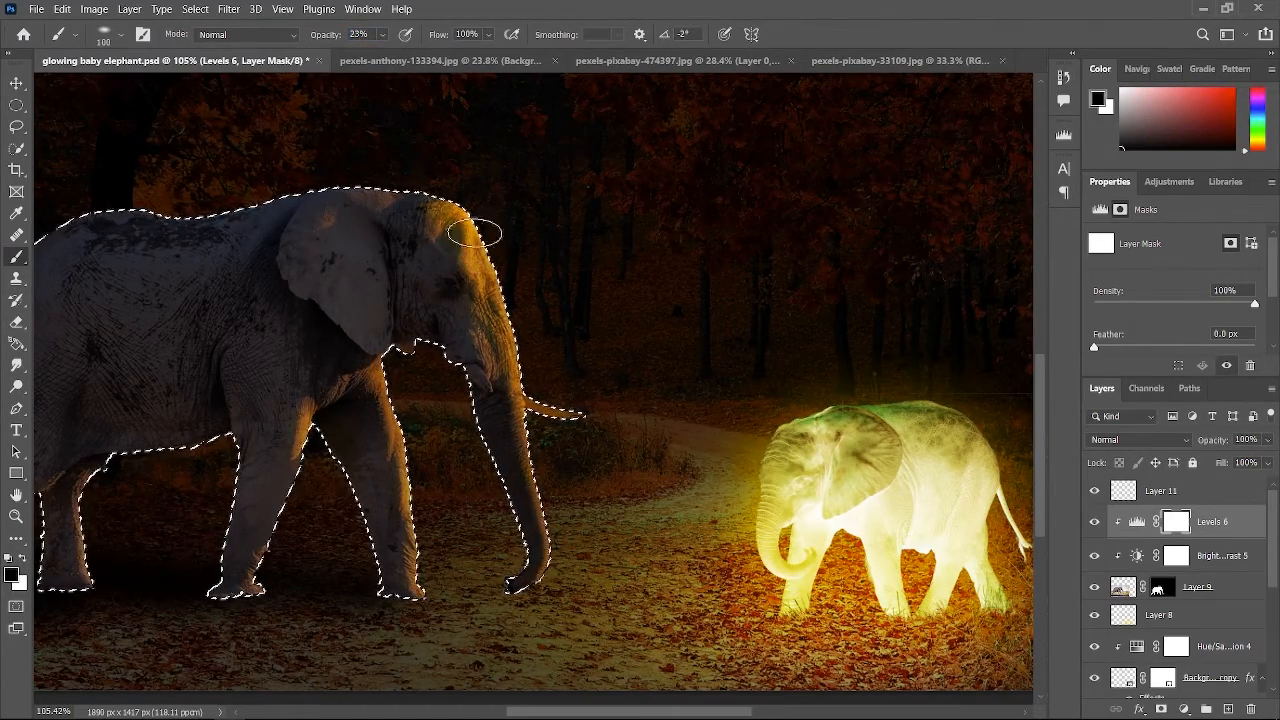
pyautogui.scroll(-3, 600, 470)
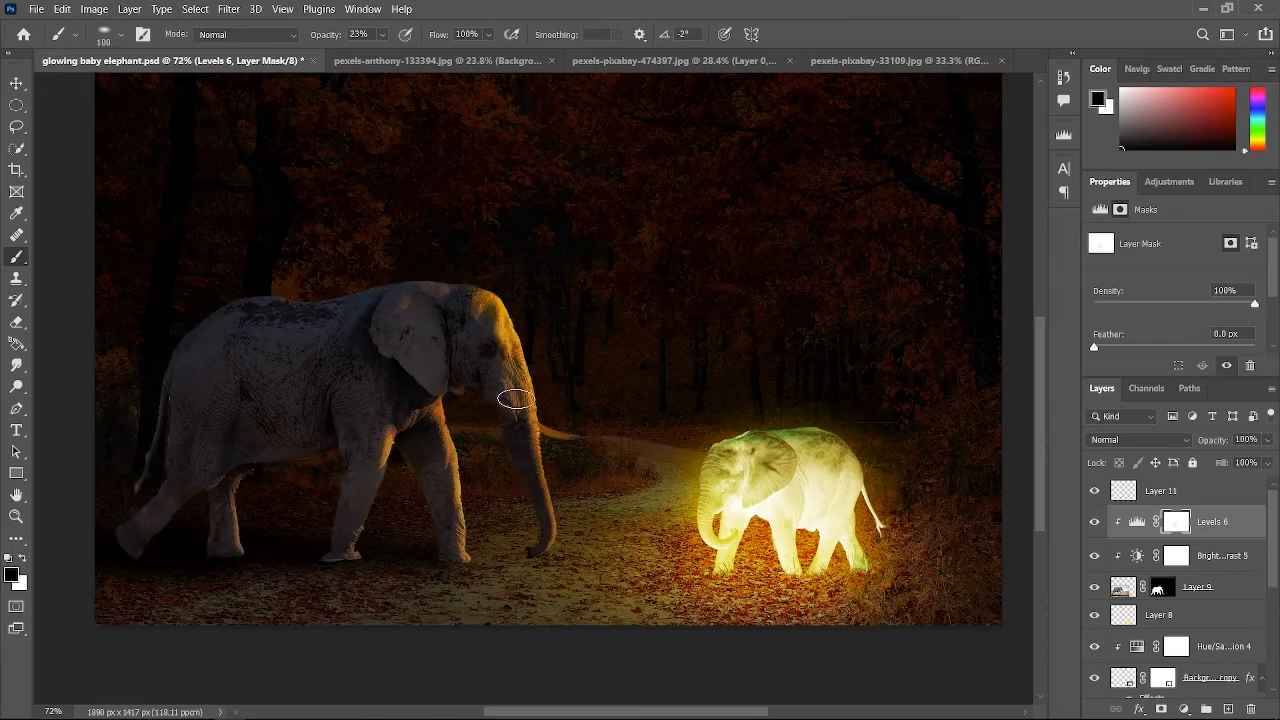
pyautogui.hscroll(-2, 516, 399)
# On a new top layer, paint black shadows over the adult elephant's front feet with a 100 px brush at 23% opacity
pyautogui.click(1226, 496)
pyautogui.click(1228, 708)
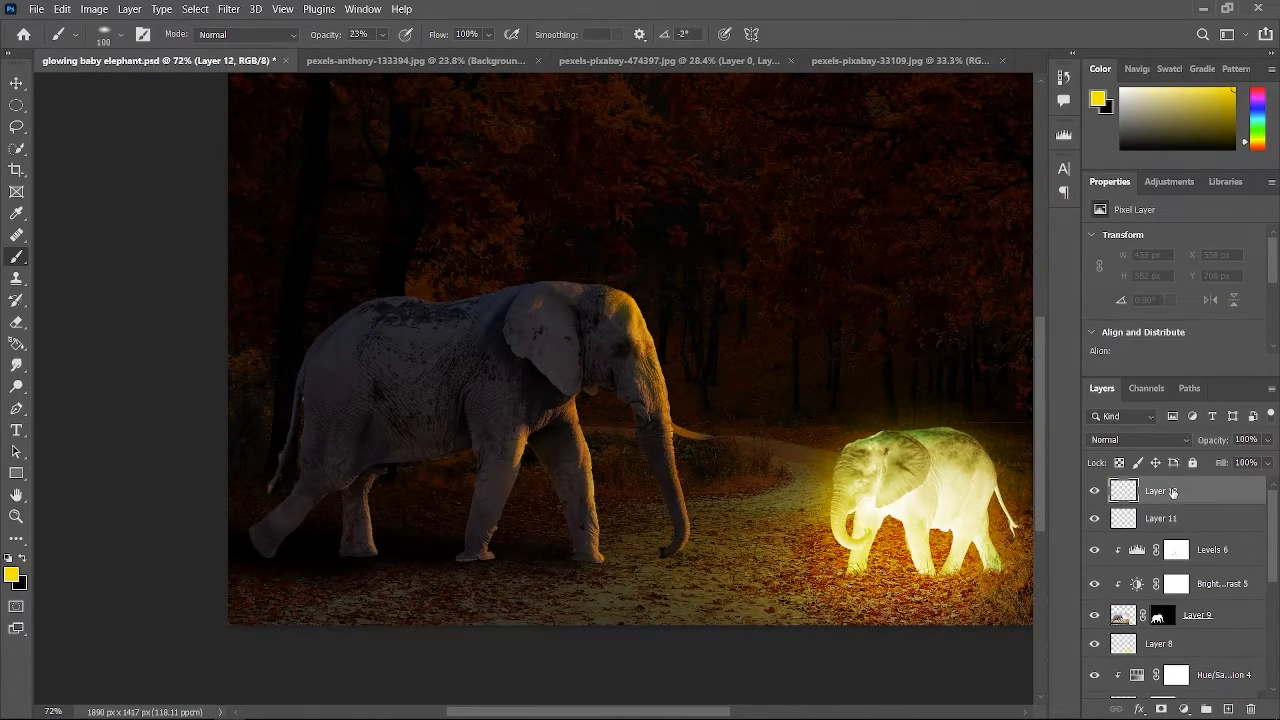
pyautogui.click(17, 564)
pyautogui.scroll(7, 557, 541)
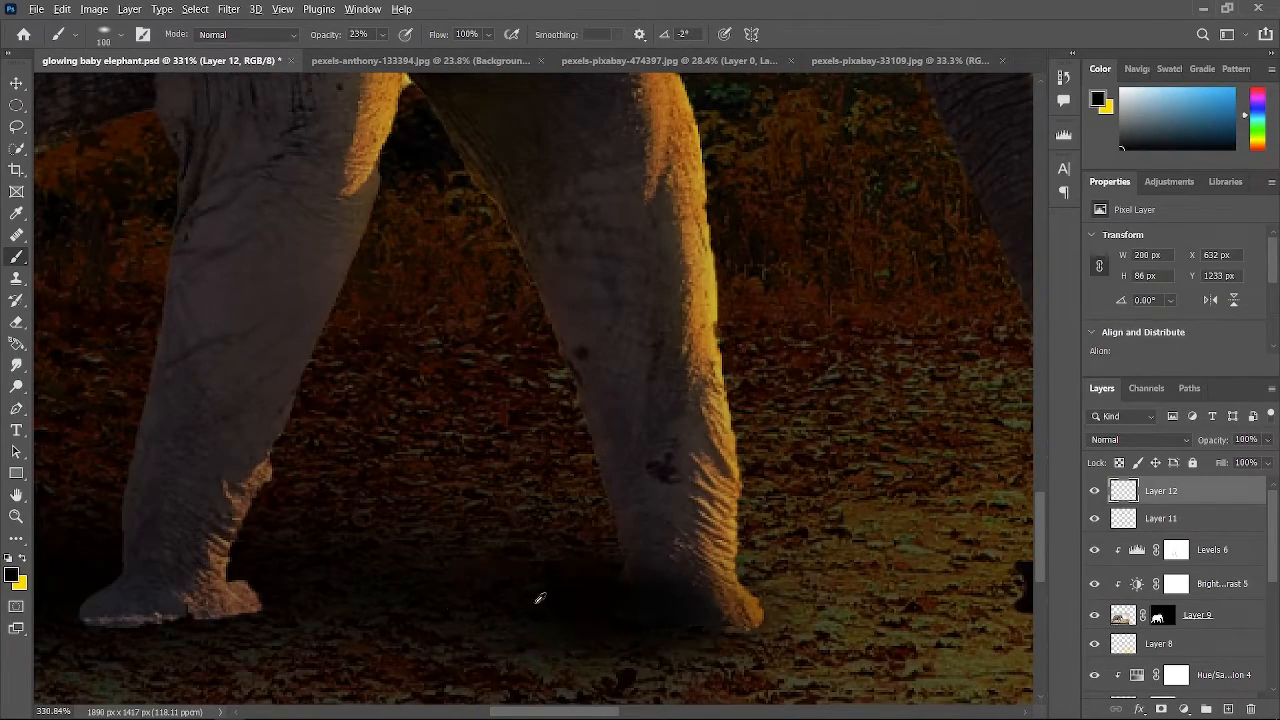
pyautogui.scroll(-3, 539, 598)
pyautogui.scroll(4, 680, 600)
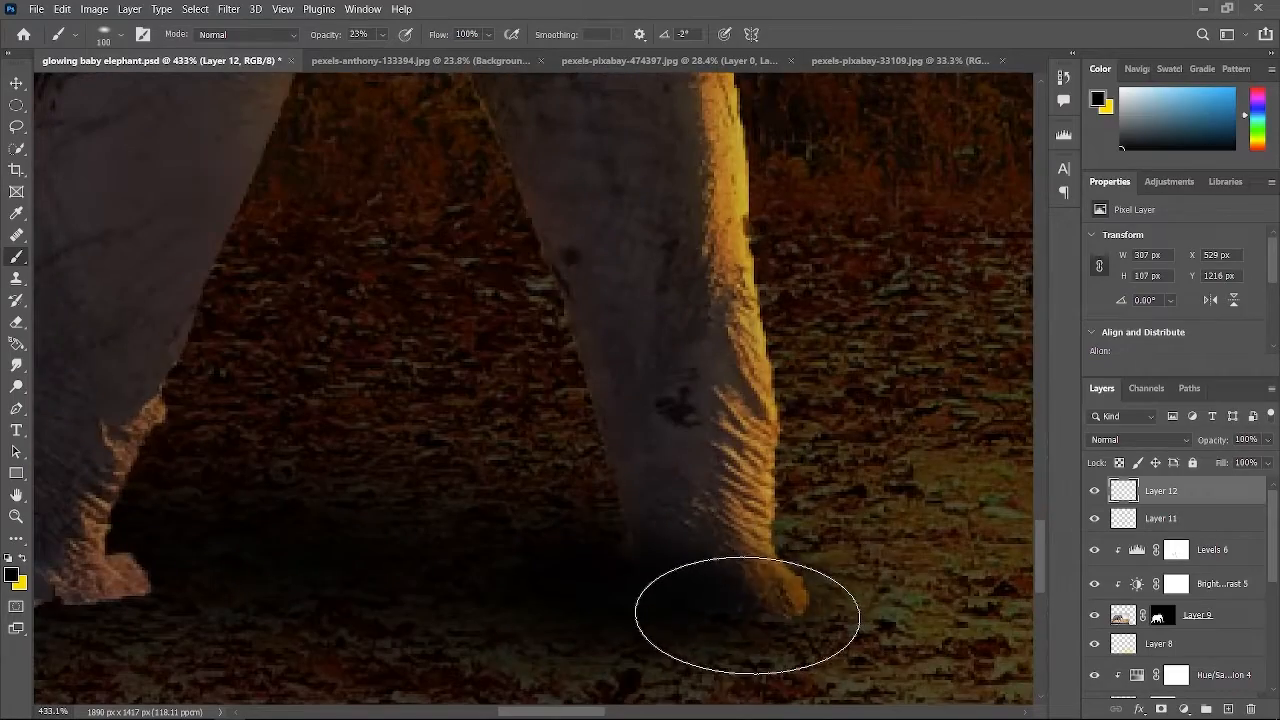
pyautogui.scroll(-3, 747, 615)
pyautogui.scroll(3, 420, 606)
pyautogui.moveTo(420, 606); pyautogui.dragTo(354, 594)
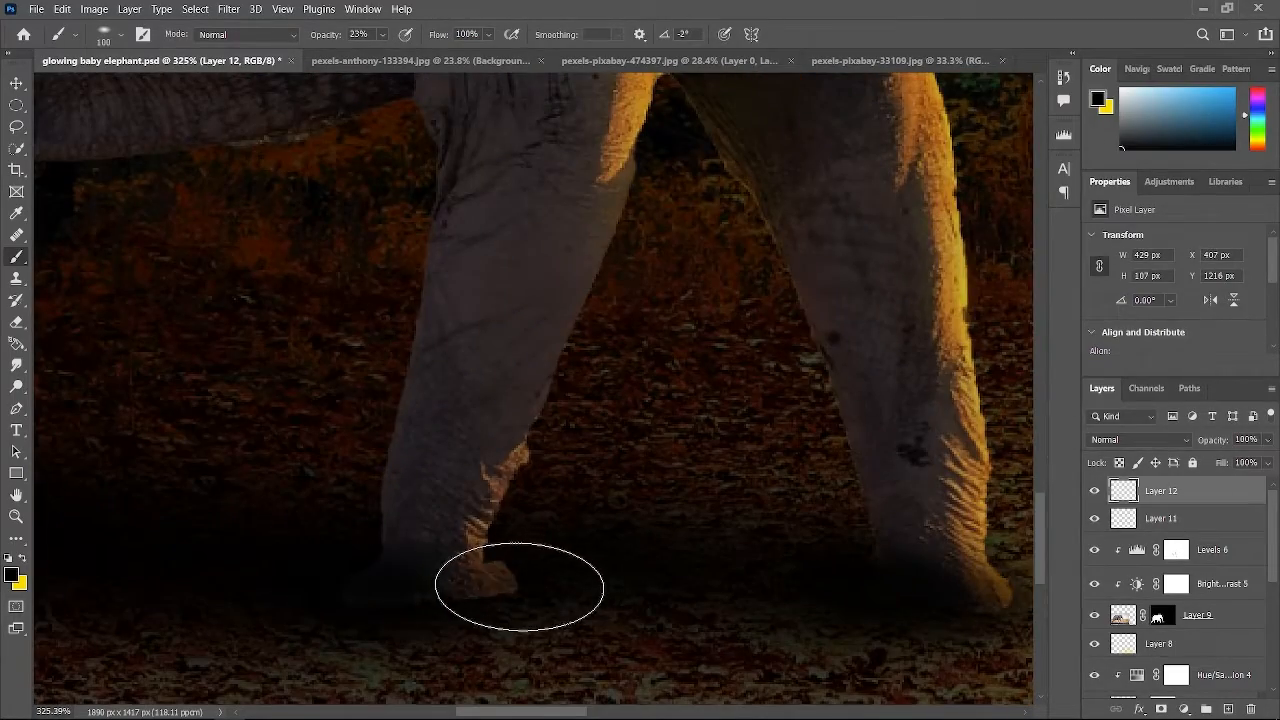
# Paint black shadows over the adult elephant's hind feet with the 100 px brush at 23% opacity
pyautogui.scroll(-3, 519, 586)
pyautogui.scroll(3, 414, 563)
pyautogui.moveTo(534, 571)
pyautogui.mouseDown()
pyautogui.moveTo(589, 589)
pyautogui.moveTo(458, 580)
pyautogui.moveTo(557, 585)
pyautogui.mouseUp()
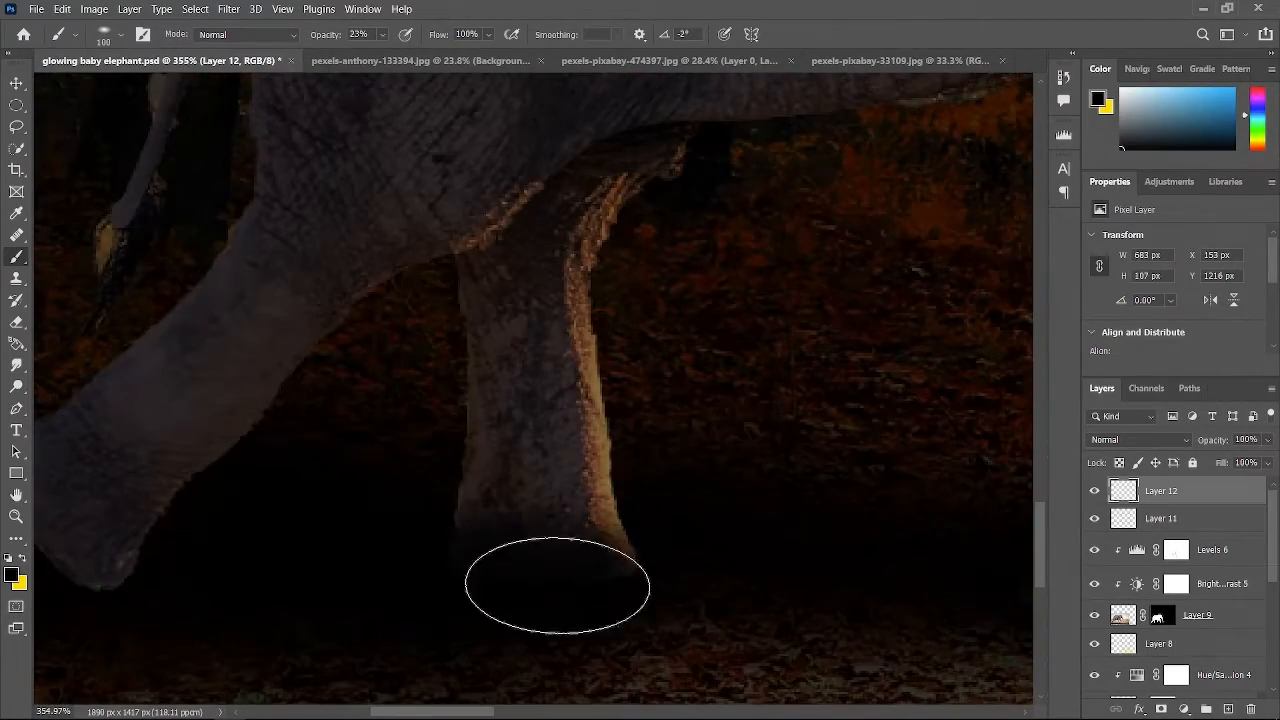
pyautogui.scroll(-3, 557, 585)
pyautogui.scroll(3, 323, 563)
pyautogui.moveTo(323, 563)
pyautogui.mouseDown()
pyautogui.moveTo(357, 537)
pyautogui.moveTo(330, 560)
pyautogui.mouseUp()
pyautogui.scroll(-4, 766, 571)
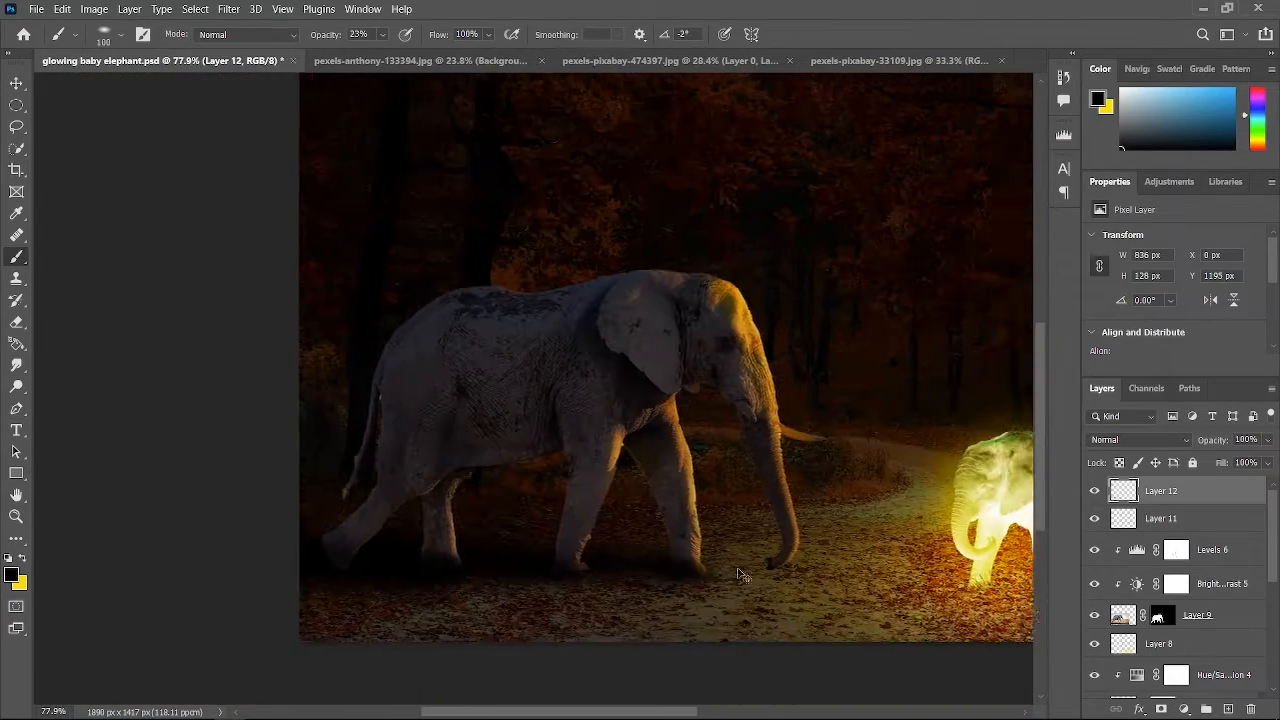
# Apply a Gaussian Blur to the newly painted black foot shadows on the top layer
pyautogui.click(229, 9)
pyautogui.click(514, 320)
pyautogui.press('Return')
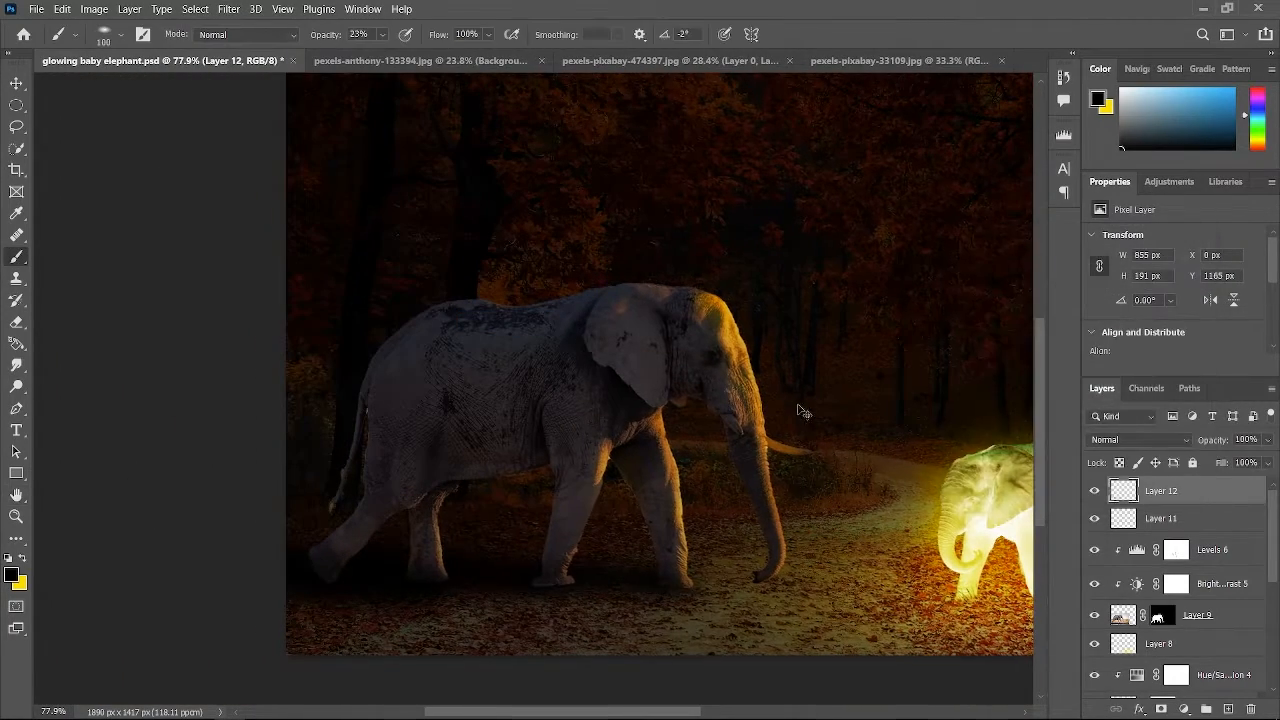
# Group the composite's layers and create a merged copy of the group as a single layer above it
pyautogui.scroll(-3, 800, 410)
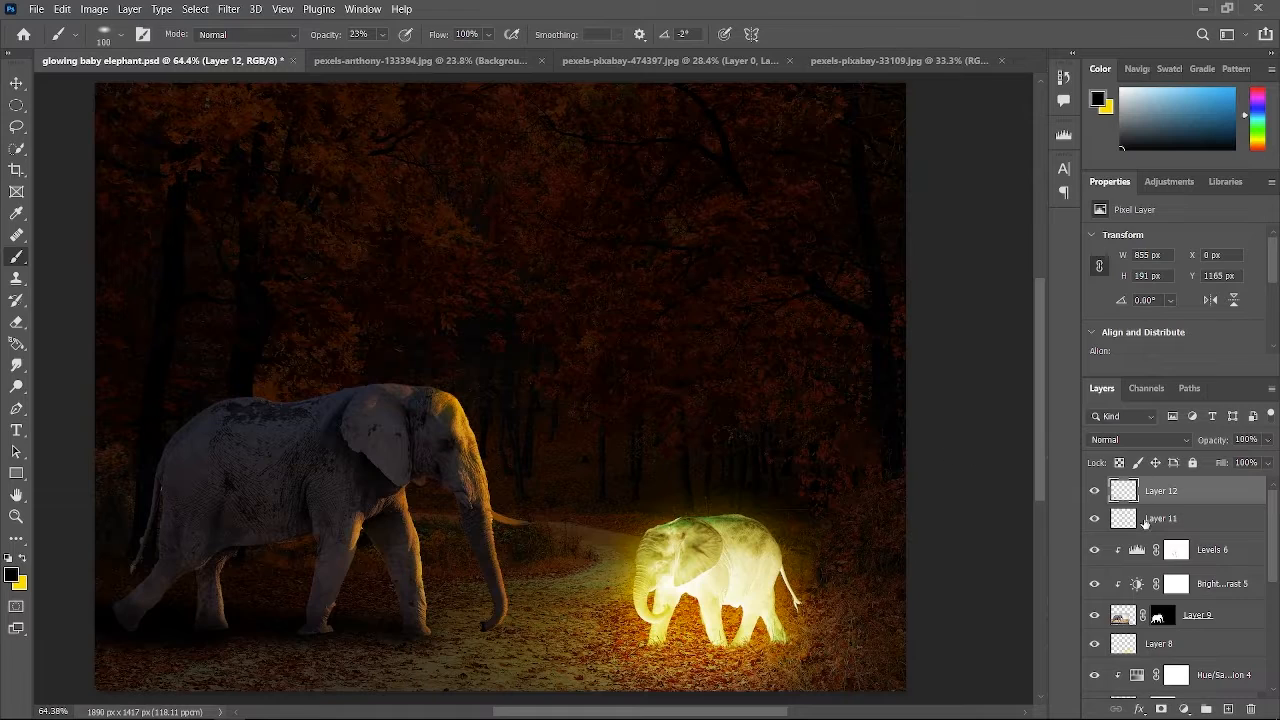
pyautogui.hotkey('ctrl', 'alt', 'a')
pyautogui.hotkey('ctrl', 'g')
pyautogui.hotkey('ctrl', 'j')
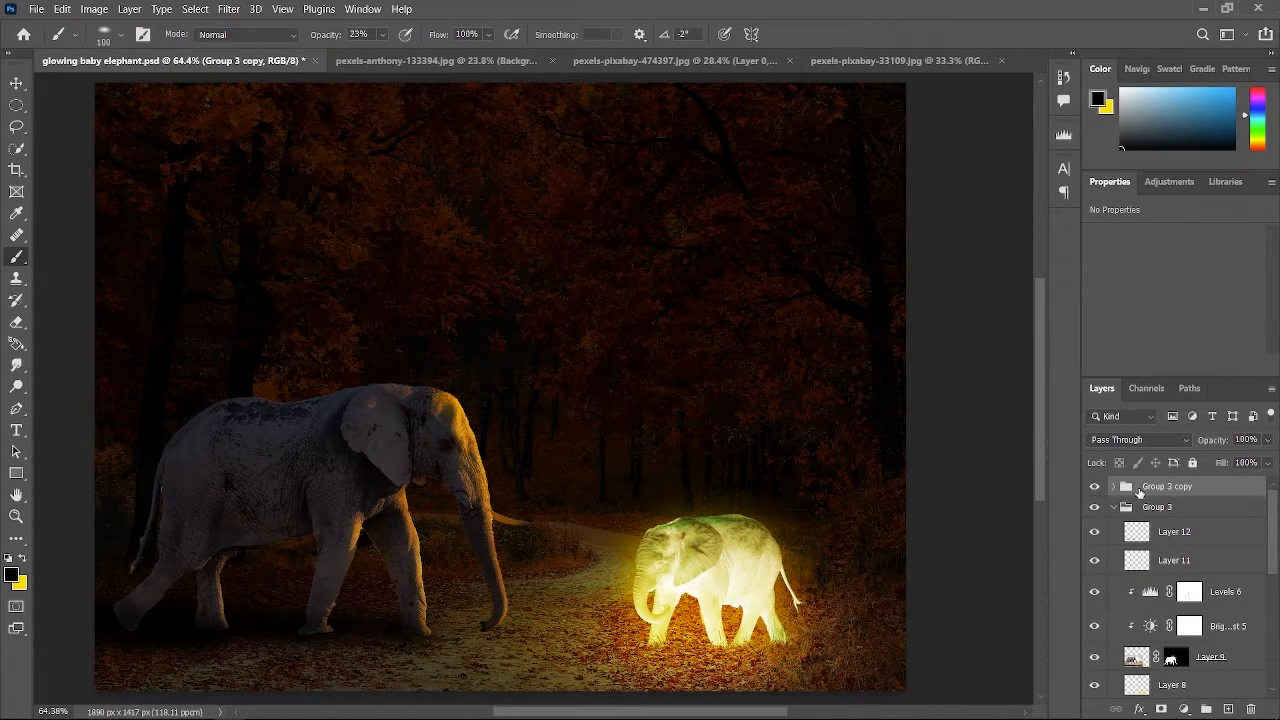
pyautogui.hotkey('ctrl', 'e')
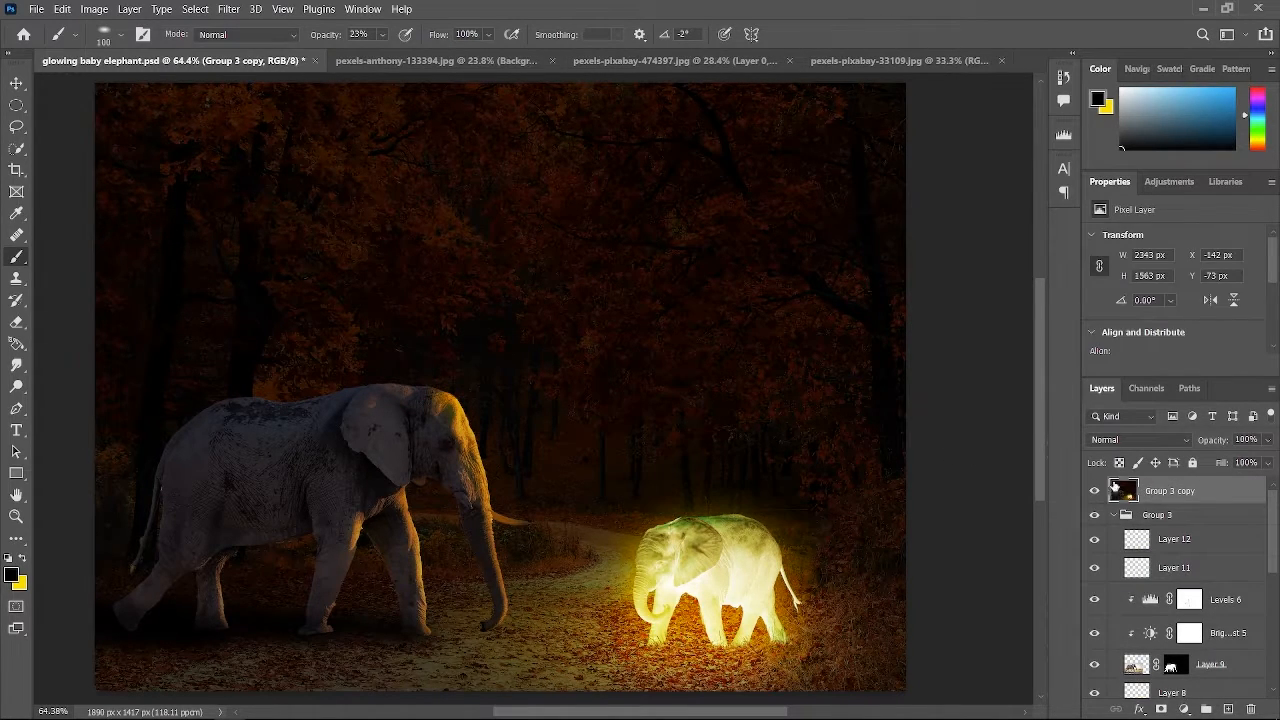
# Cool the merged copy with the Camera Raw Filter, using Temperature -20 and Tint -50, and adjust its clarity
pyautogui.click(230, 14)
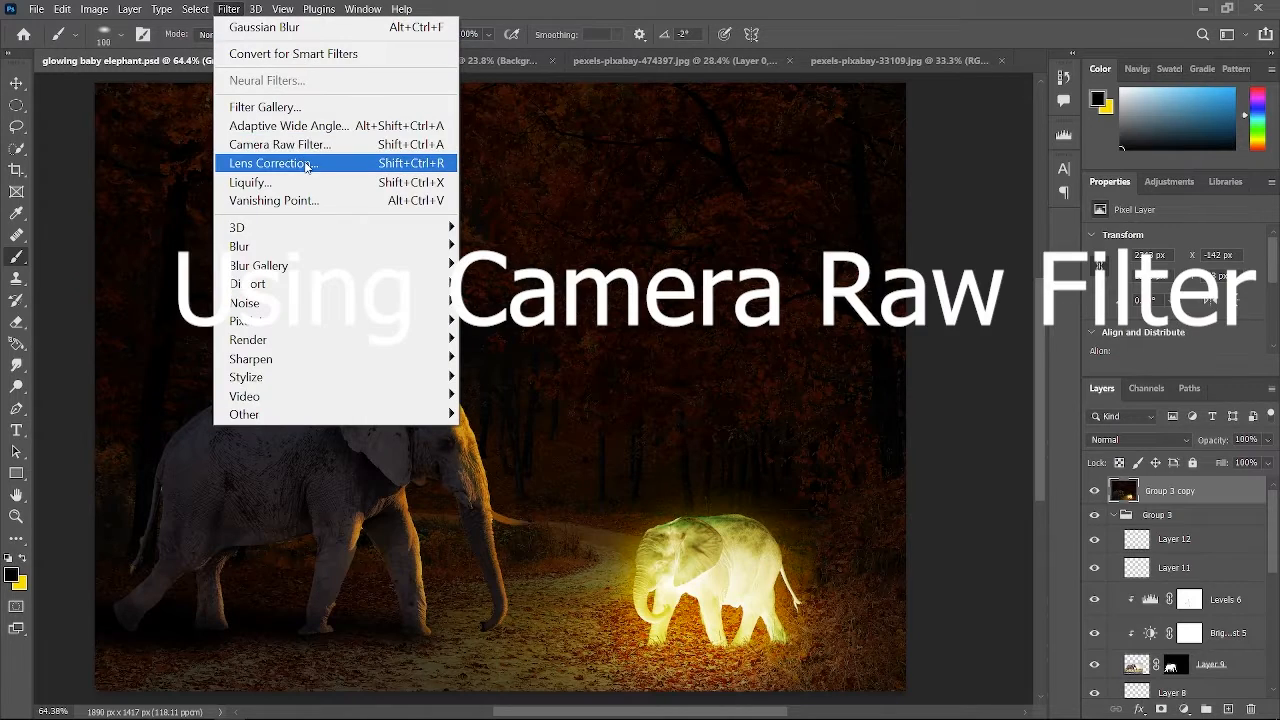
pyautogui.click(290, 141)
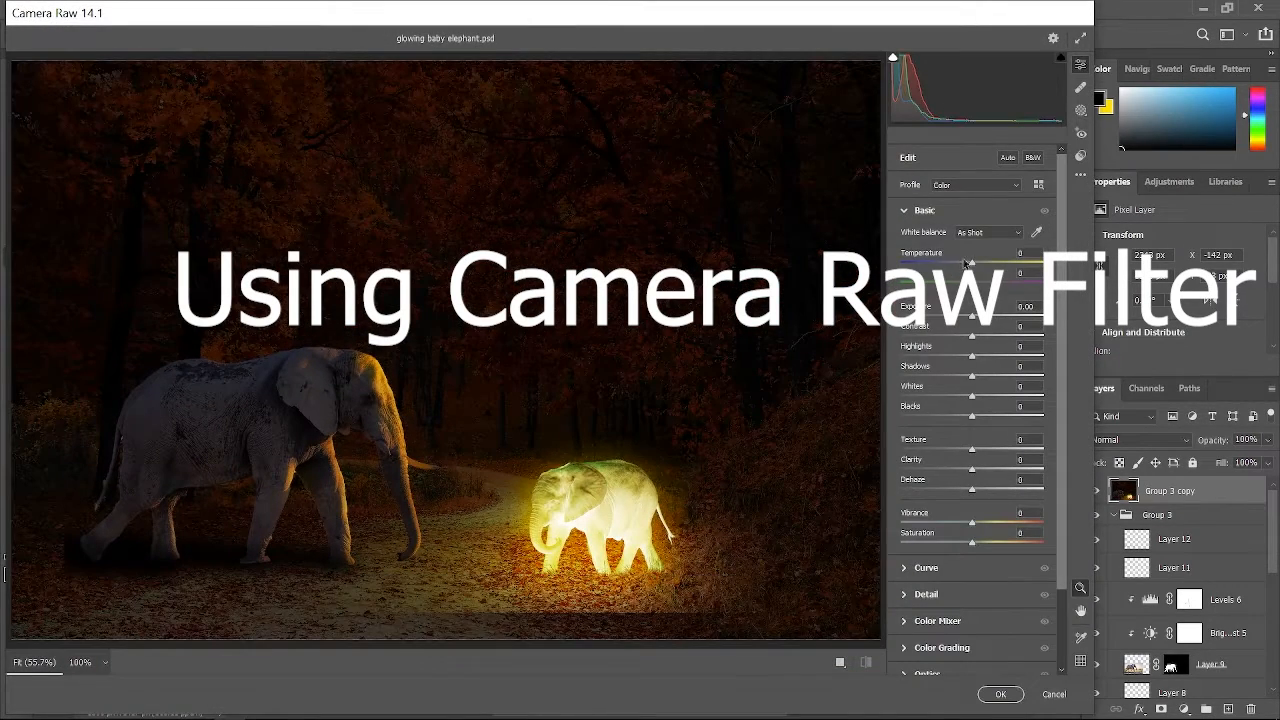
pyautogui.moveTo(968, 262); pyautogui.dragTo(937, 279)
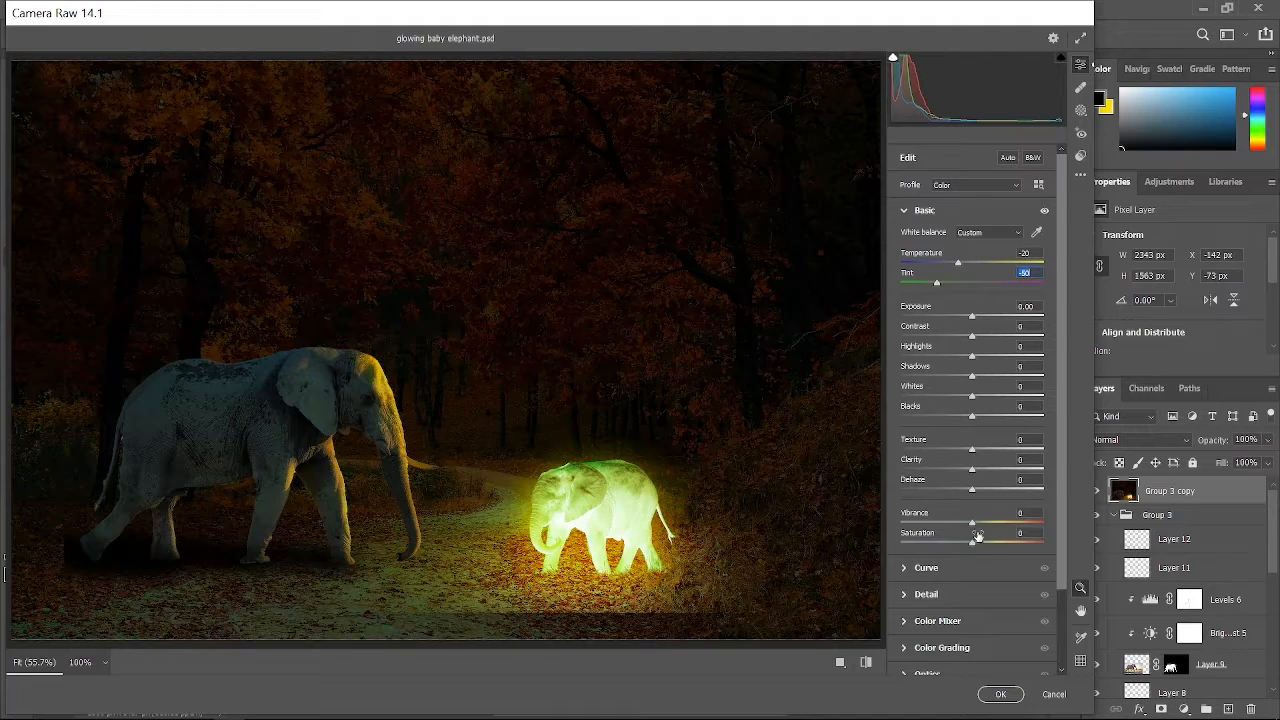
pyautogui.moveTo(966, 446)
pyautogui.mouseDown()
pyautogui.moveTo(988, 430)
pyautogui.moveTo(978, 464)
pyautogui.moveTo(958, 470)
pyautogui.mouseUp()
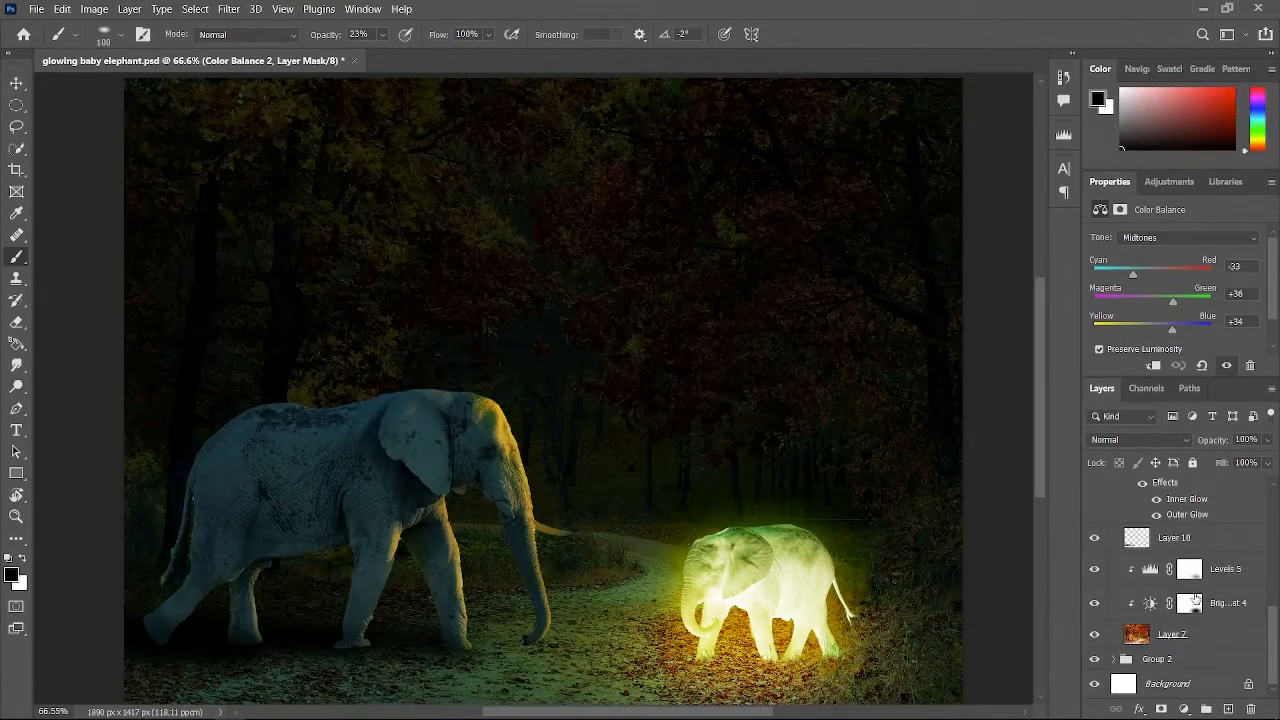
# Delete the Color Balance adjustment layer that sits above Group 3
pyautogui.scroll(5, 1196, 597)
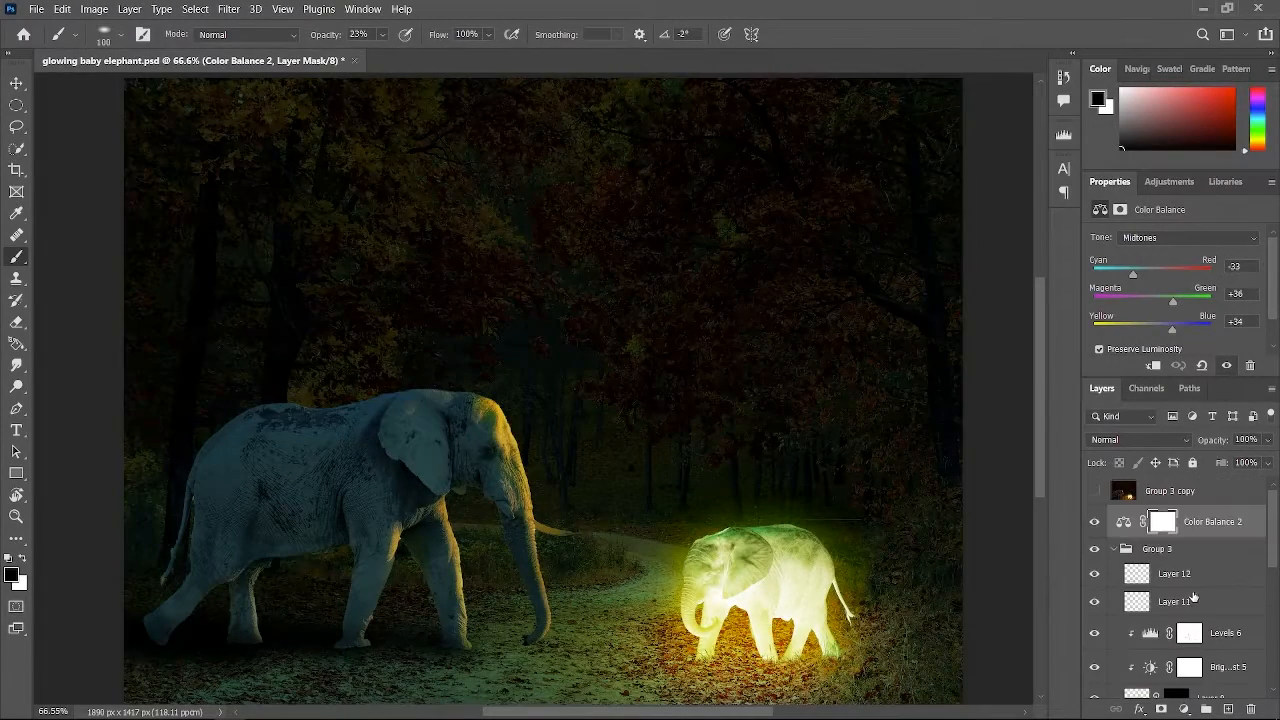
pyautogui.press('Delete')
# Darken the forest by setting the brightness of the Brightness/Contrast adjustment clipped to the forest layer to -109
pyautogui.scroll(-5, 1180, 555)
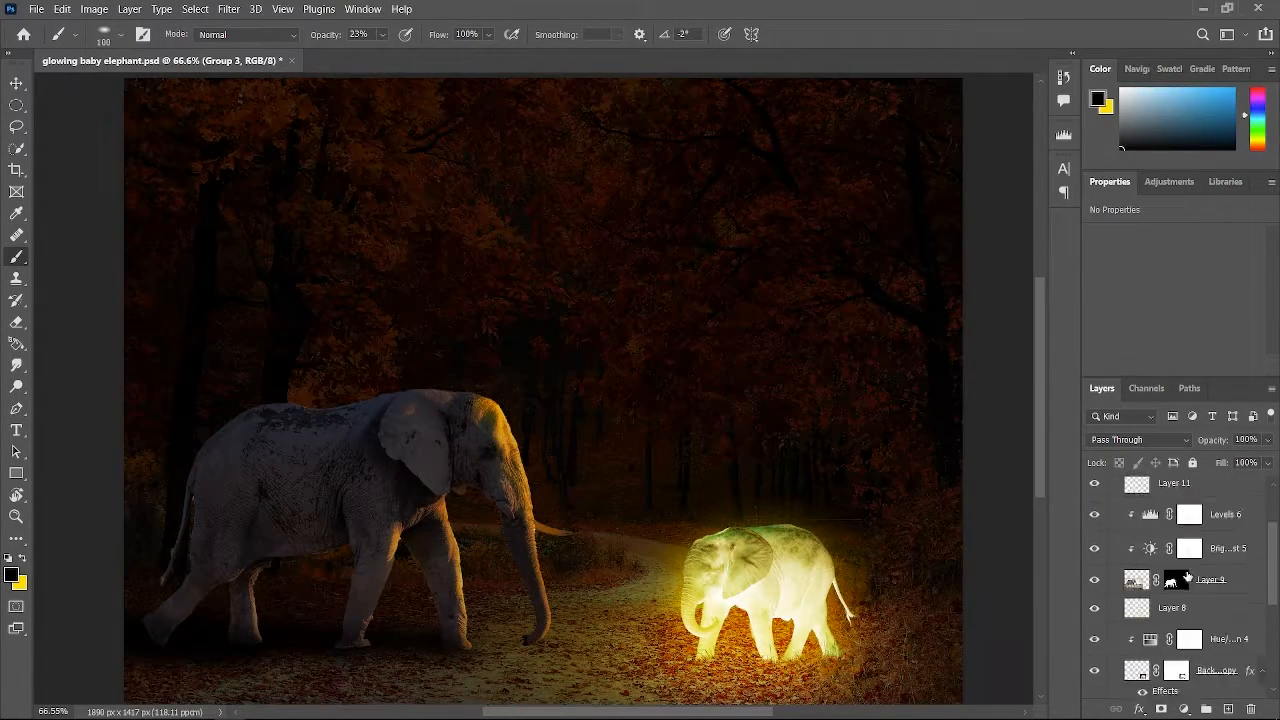
pyautogui.scroll(2, 1187, 577)
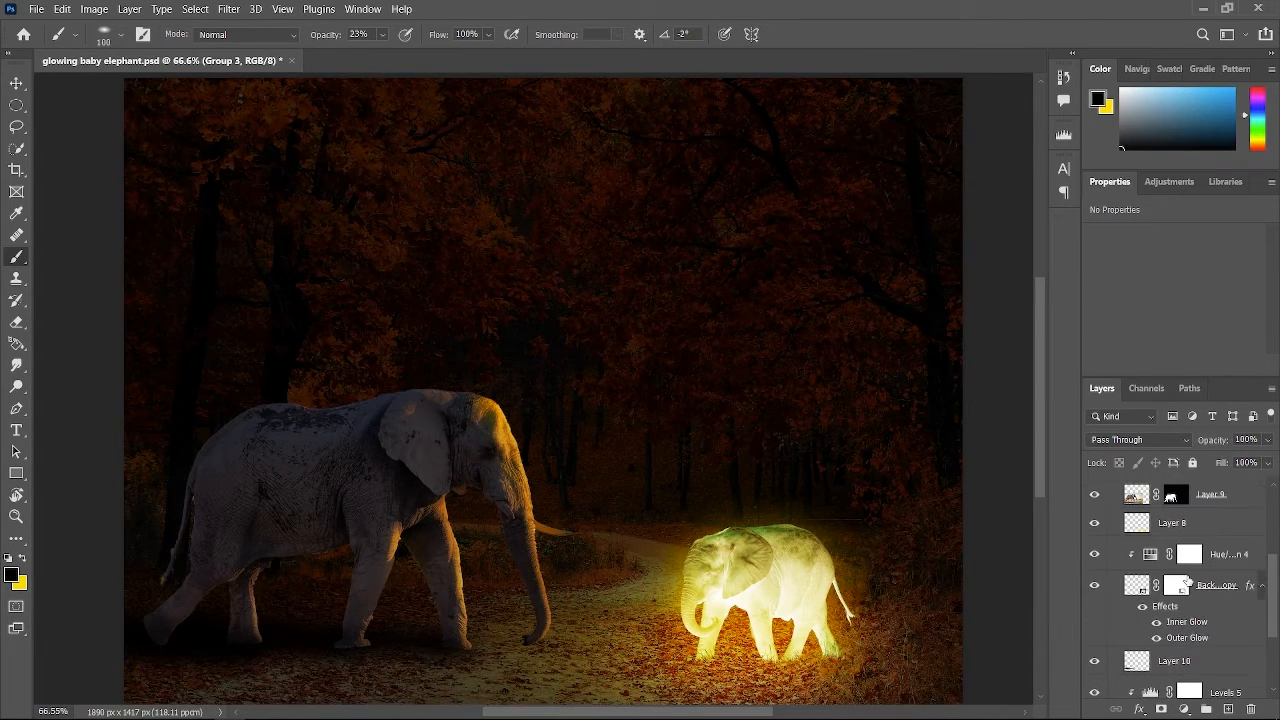
pyautogui.scroll(-2, 1185, 603)
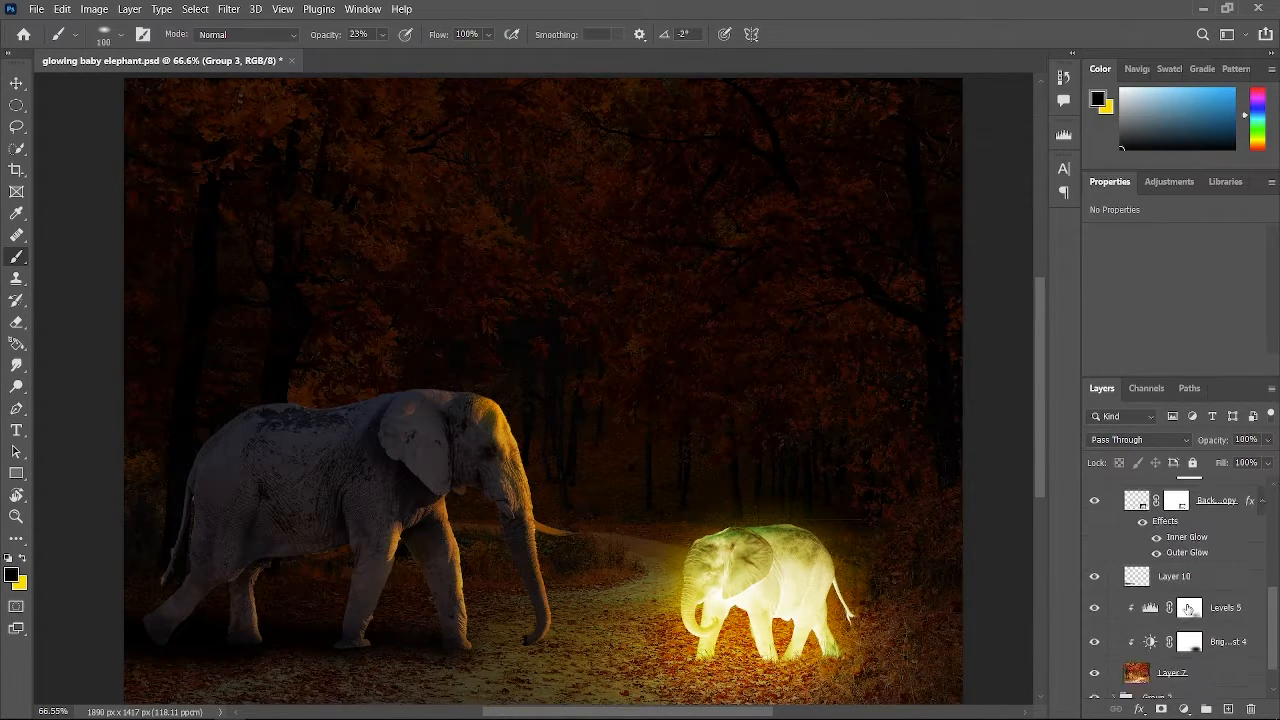
pyautogui.click(1187, 607)
pyautogui.scroll(-2, 1182, 345)
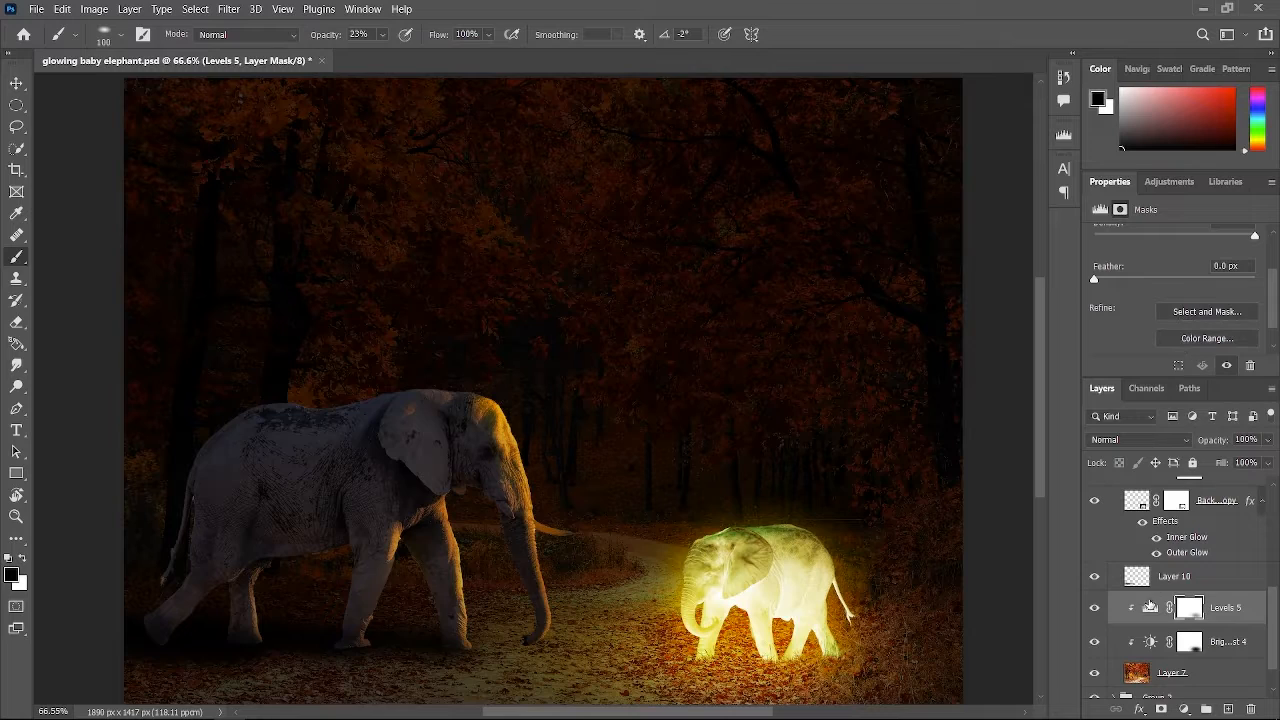
pyautogui.click(1150, 604)
pyautogui.scroll(-3, 1169, 309)
pyautogui.moveTo(1154, 301); pyautogui.dragTo(1110, 287)
pyautogui.click(1168, 645)
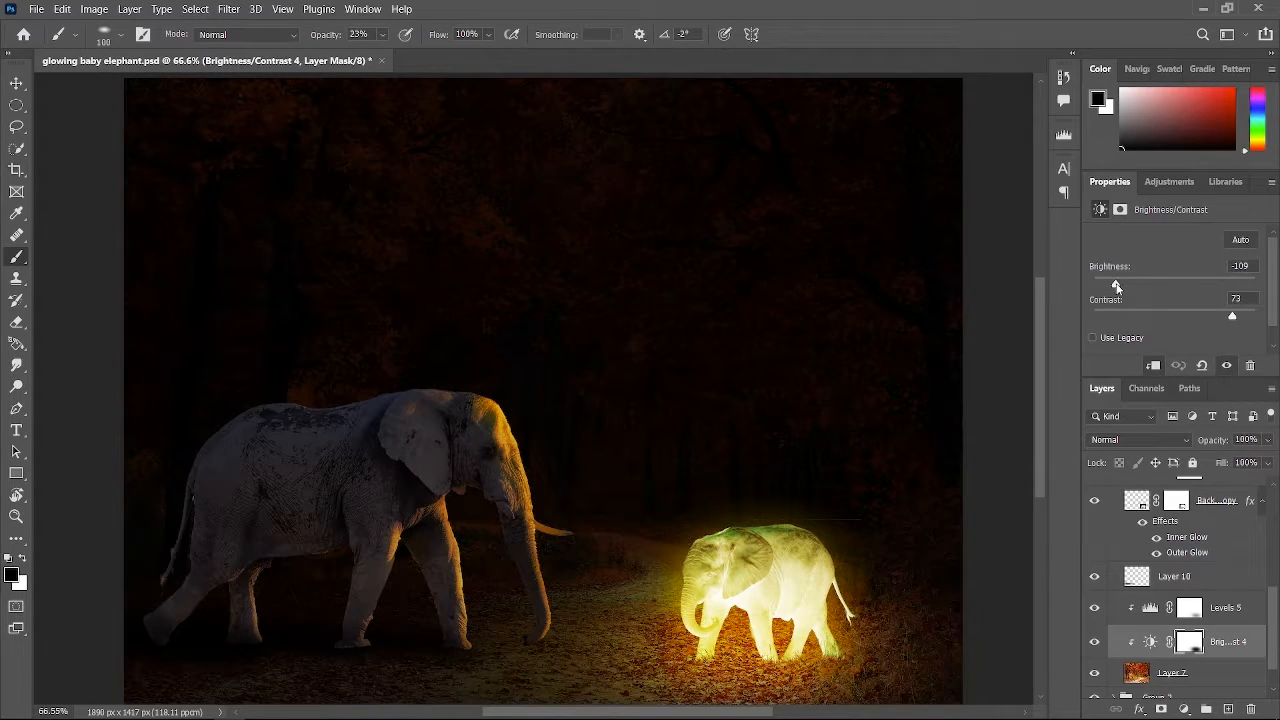
# Add an unclipped Brightness/Contrast adjustment at the top of Group 3 with brightness -47 and contrast 28
pyautogui.scroll(3, 1172, 598)
pyautogui.click(1170, 490)
pyautogui.click(1165, 514)
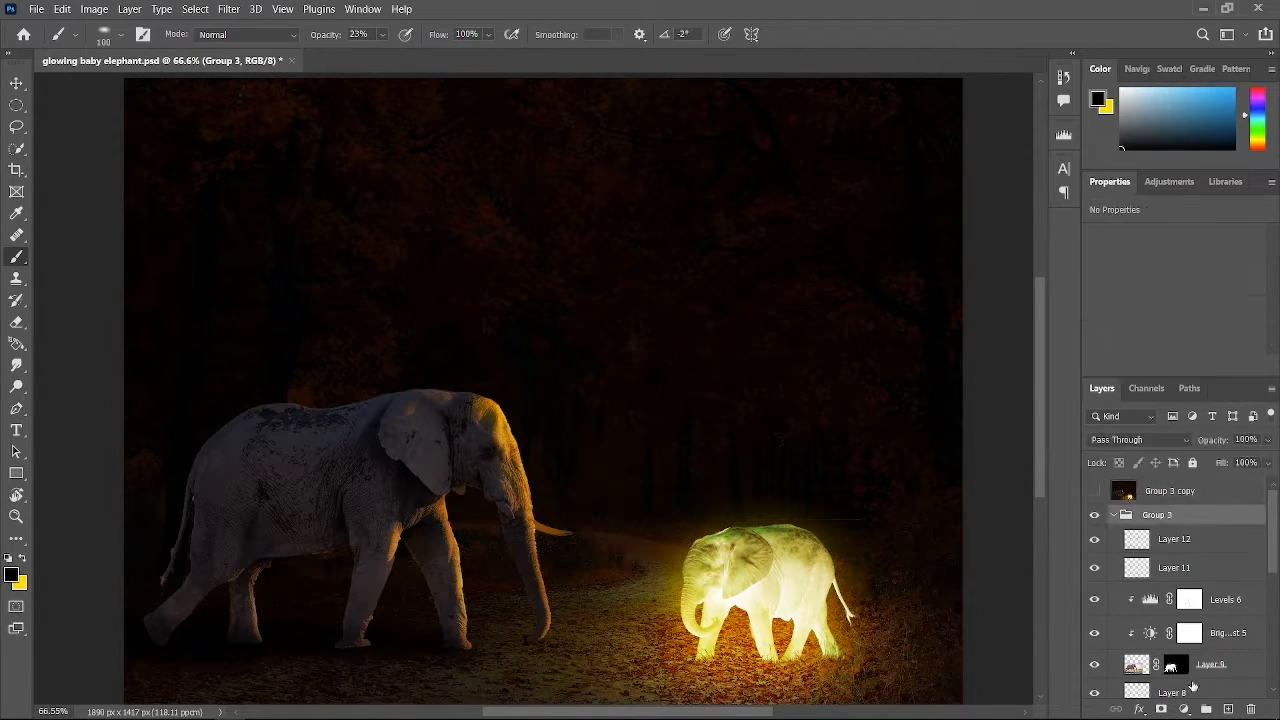
pyautogui.click(1183, 709)
pyautogui.click(1178, 472)
pyautogui.moveTo(1172, 285); pyautogui.dragTo(1155, 286)
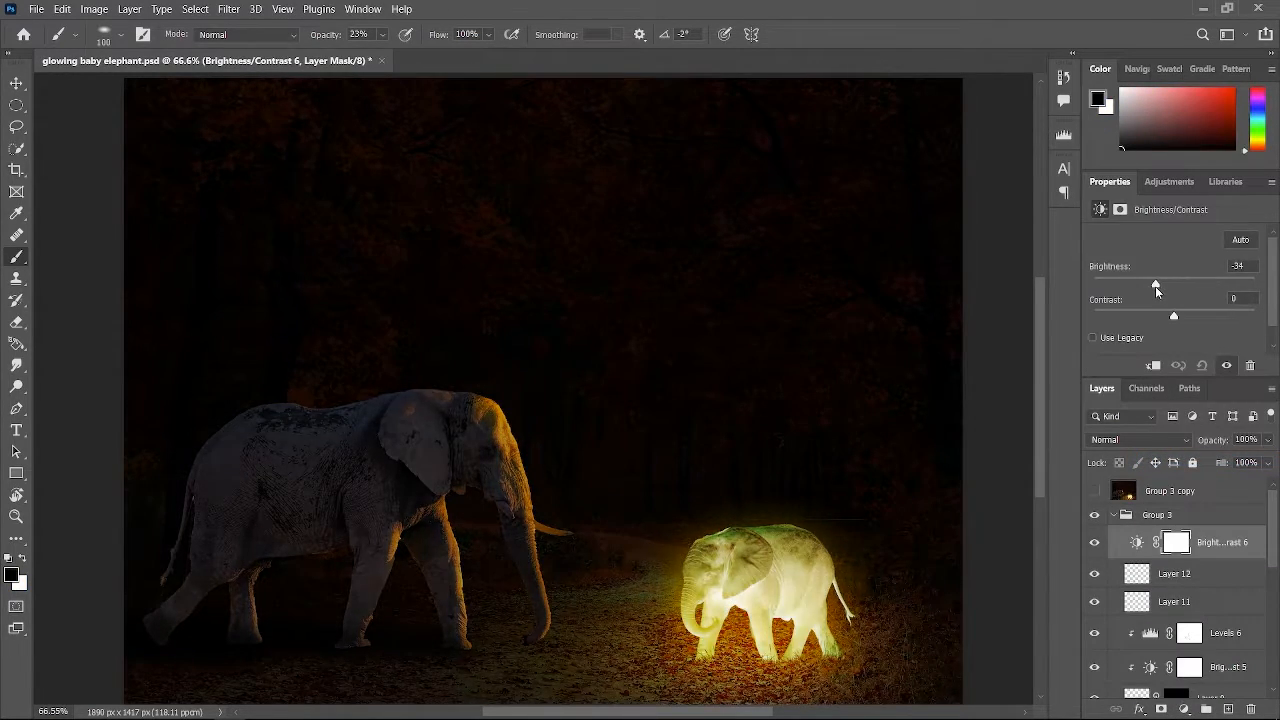
pyautogui.click(1153, 365)
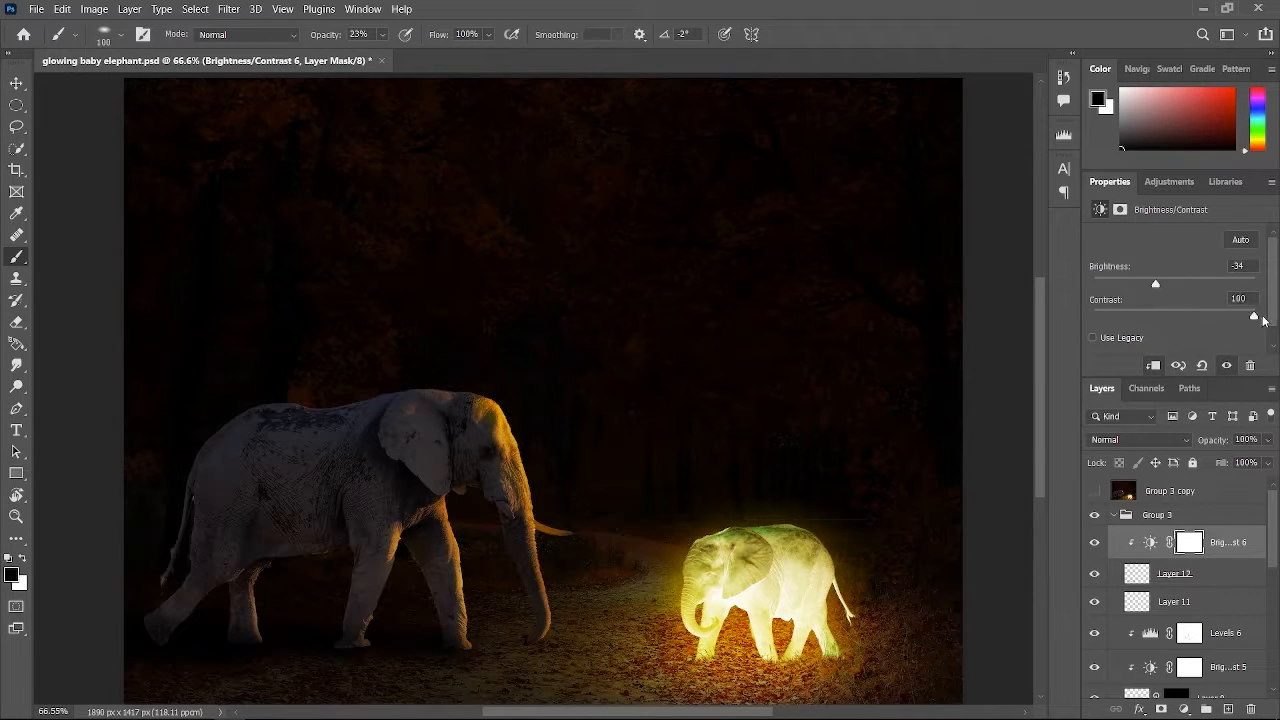
pyautogui.moveTo(1255, 317); pyautogui.dragTo(1221, 317)
pyautogui.moveTo(1155, 285); pyautogui.dragTo(1148, 284)
pyautogui.click(1153, 366)
pyautogui.moveTo(1202, 318)
pyautogui.mouseDown()
pyautogui.moveTo(1163, 314)
pyautogui.moveTo(1190, 318)
pyautogui.mouseUp()
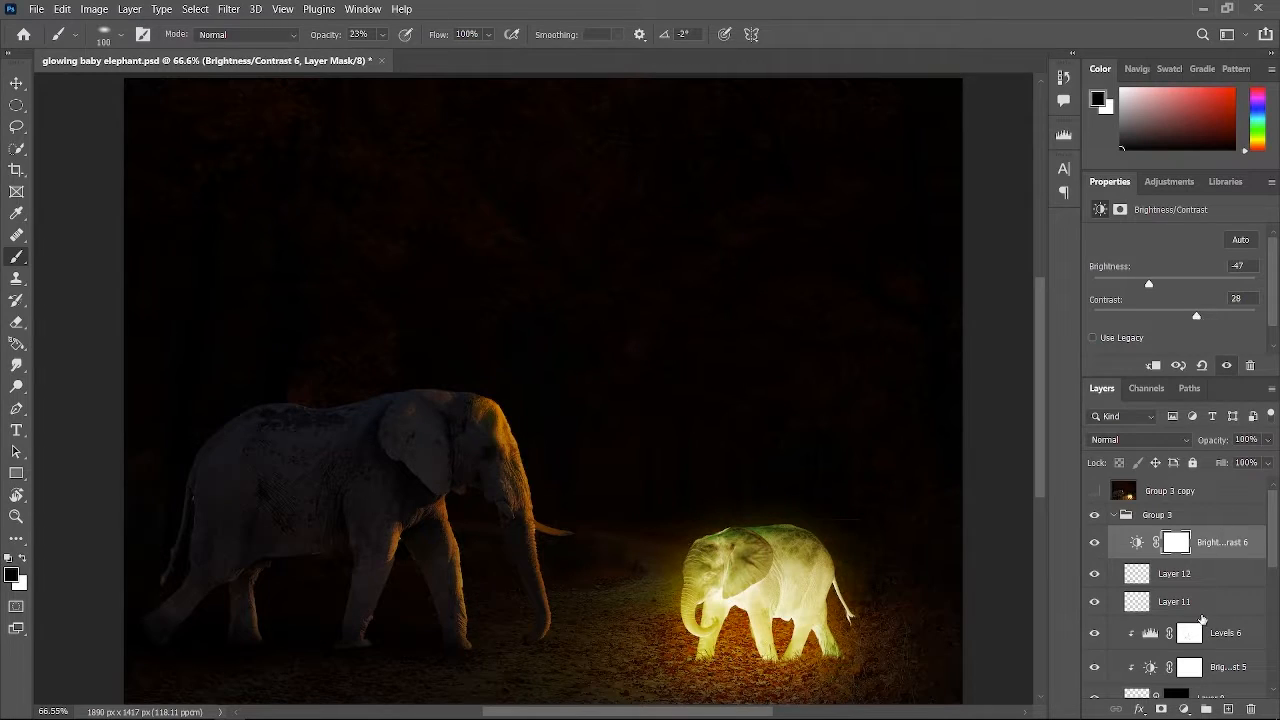
# Add a Color Balance adjustment above it with midtones Cyan/Red at -30 and Magenta/Green at +56
pyautogui.click(1184, 709)
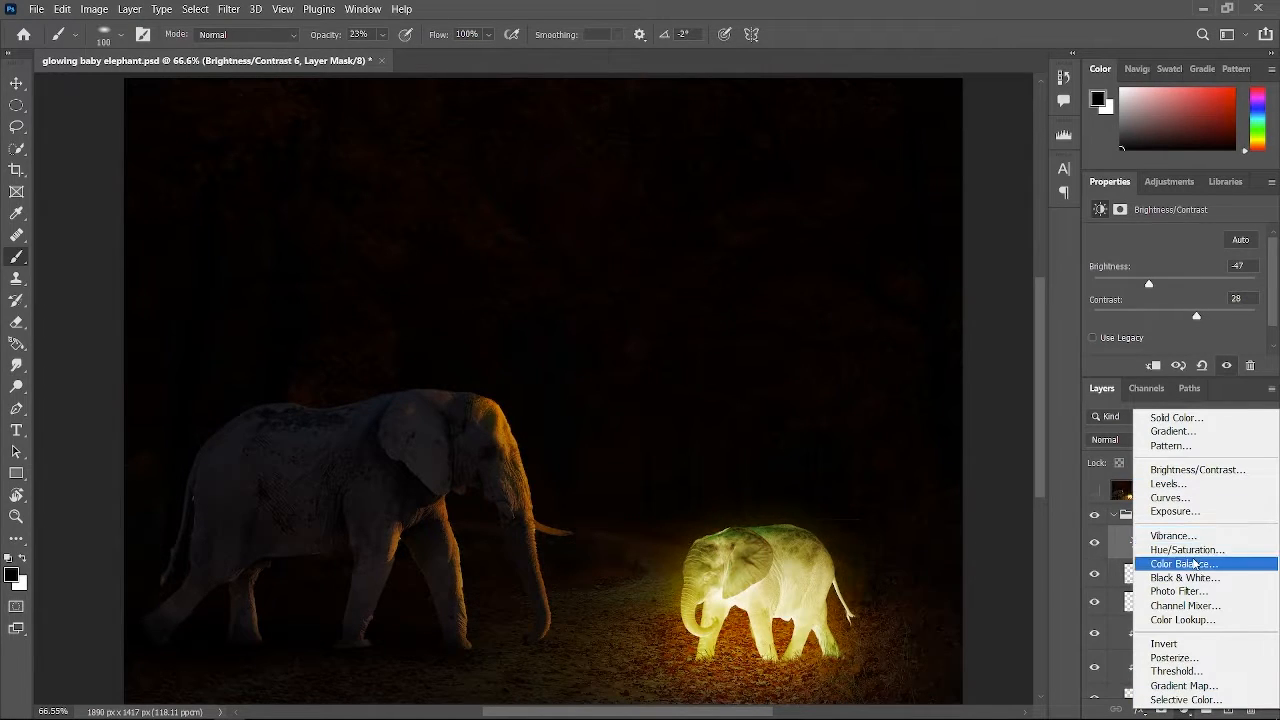
pyautogui.click(1184, 564)
pyautogui.moveTo(1155, 302); pyautogui.dragTo(1184, 302)
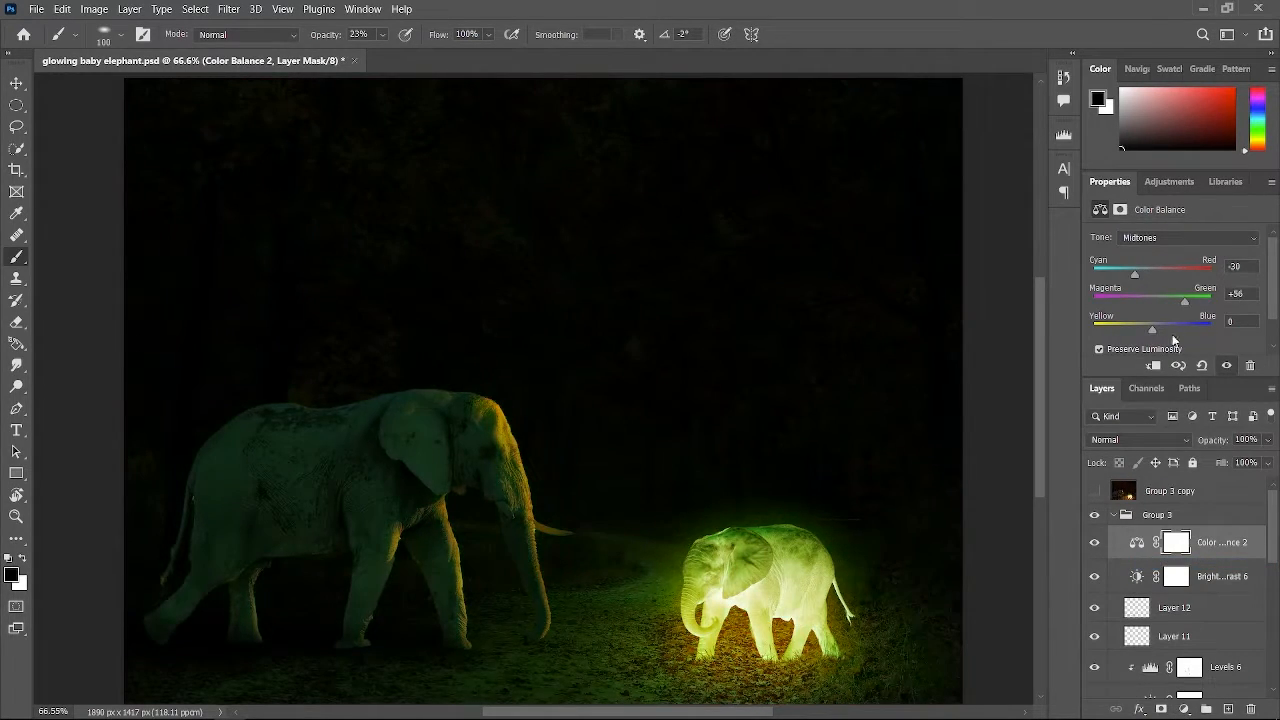